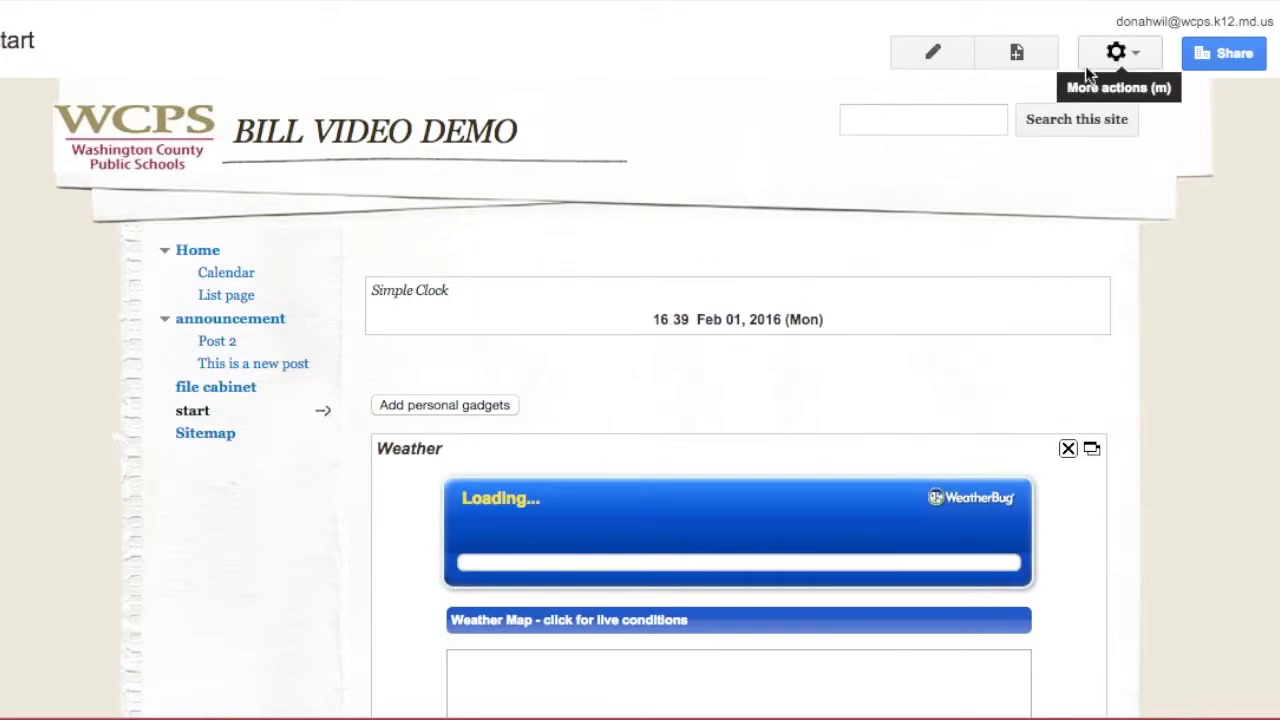
# Step: Delete the "start" page from the site and confirm the deletion
pyautogui.click(1140, 56)
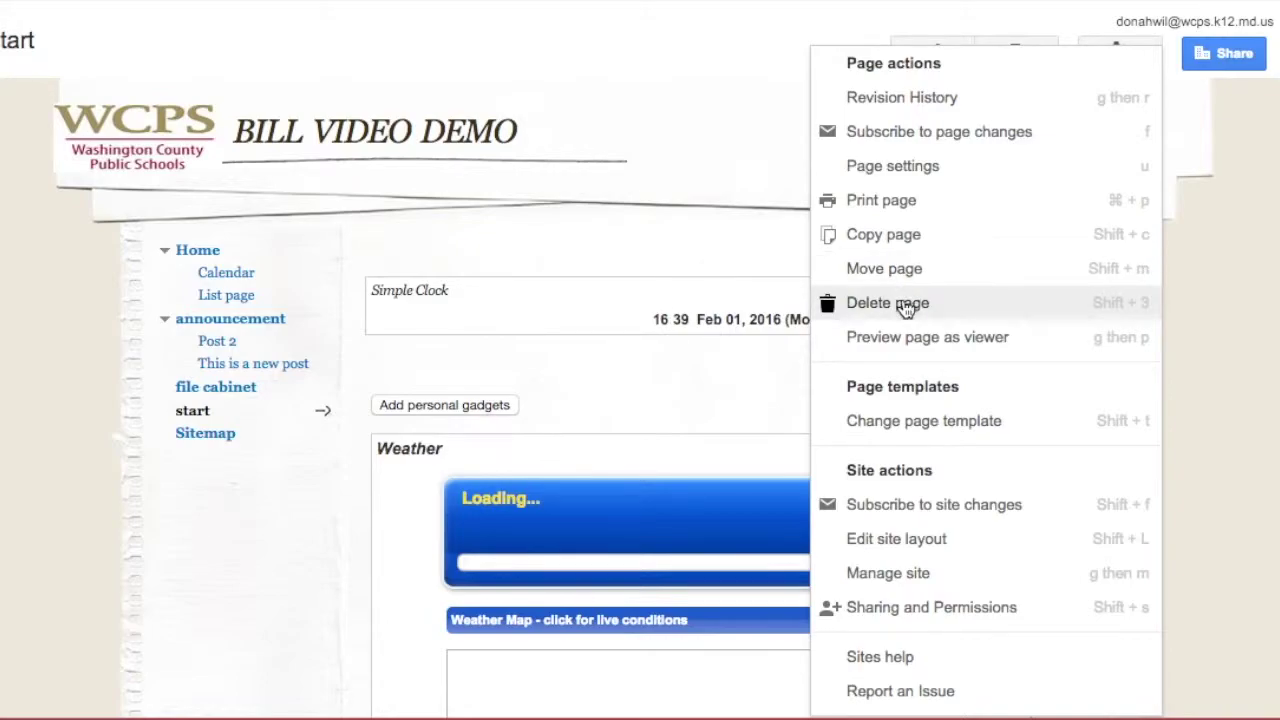
pyautogui.click(887, 303)
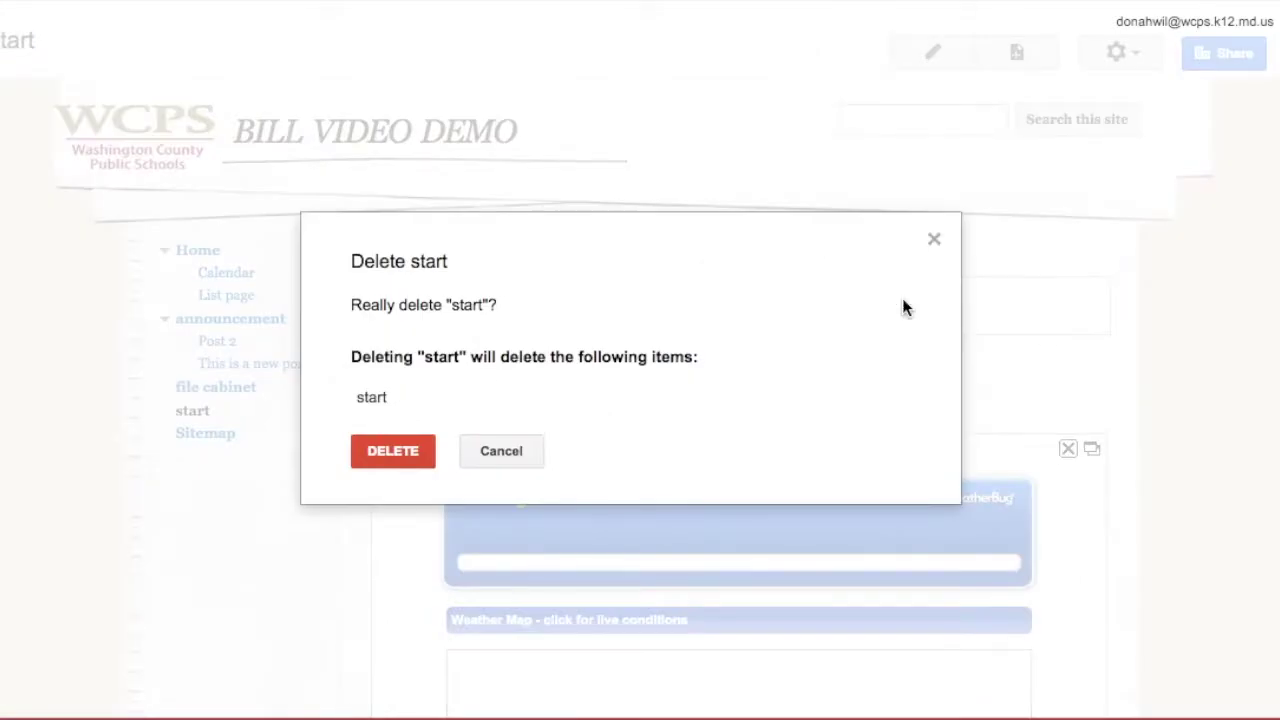
pyautogui.click(404, 451)
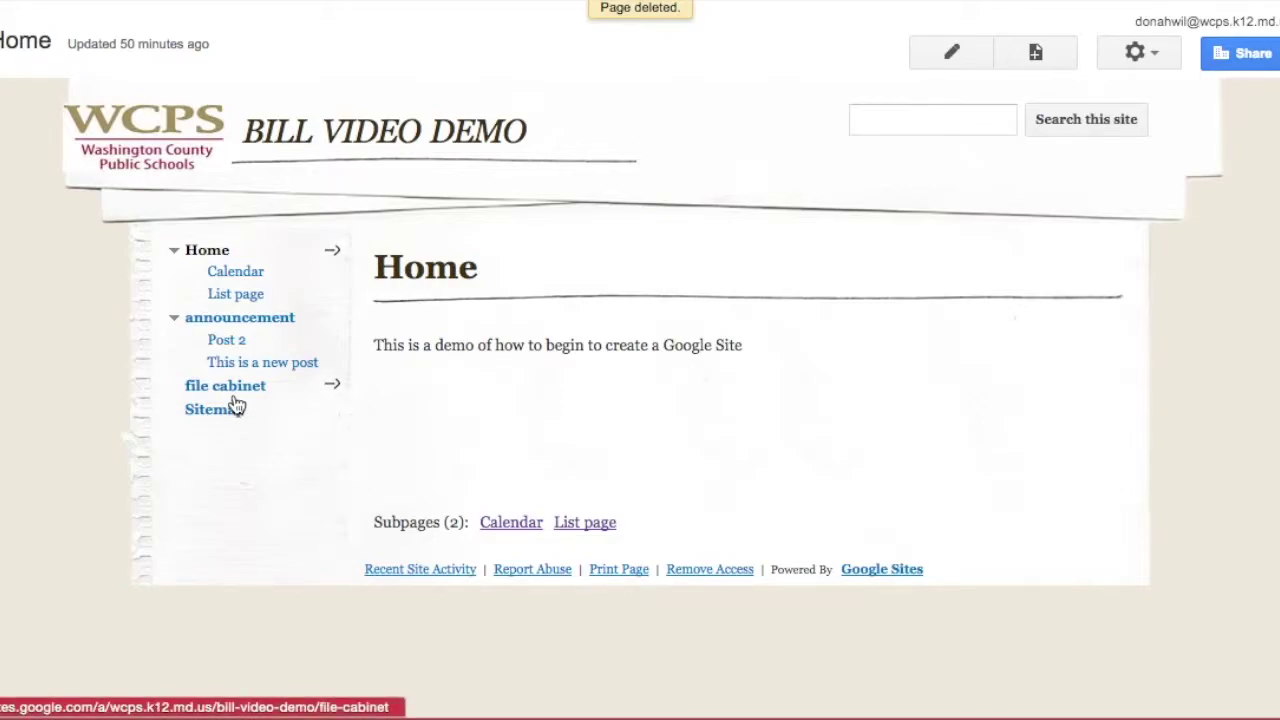
# Step: Change the page template of the List page to Web Page without applying the template's default content
pyautogui.click(255, 299)
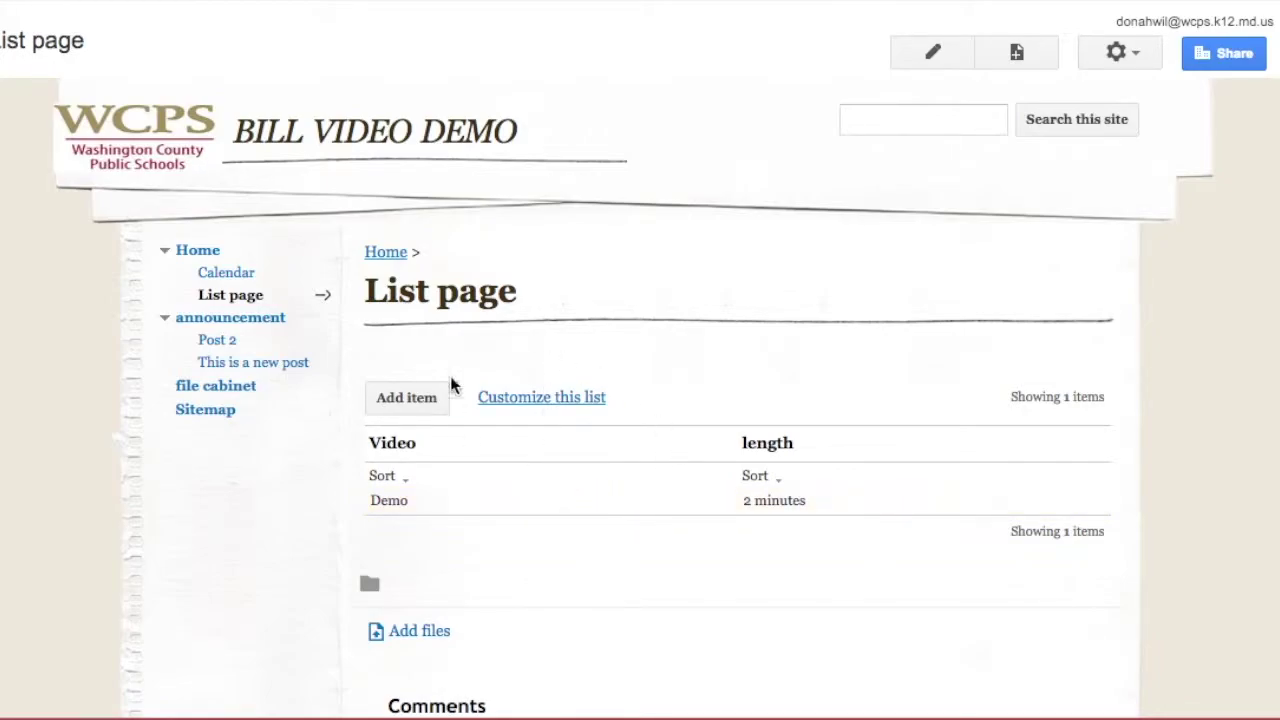
pyautogui.click(1137, 57)
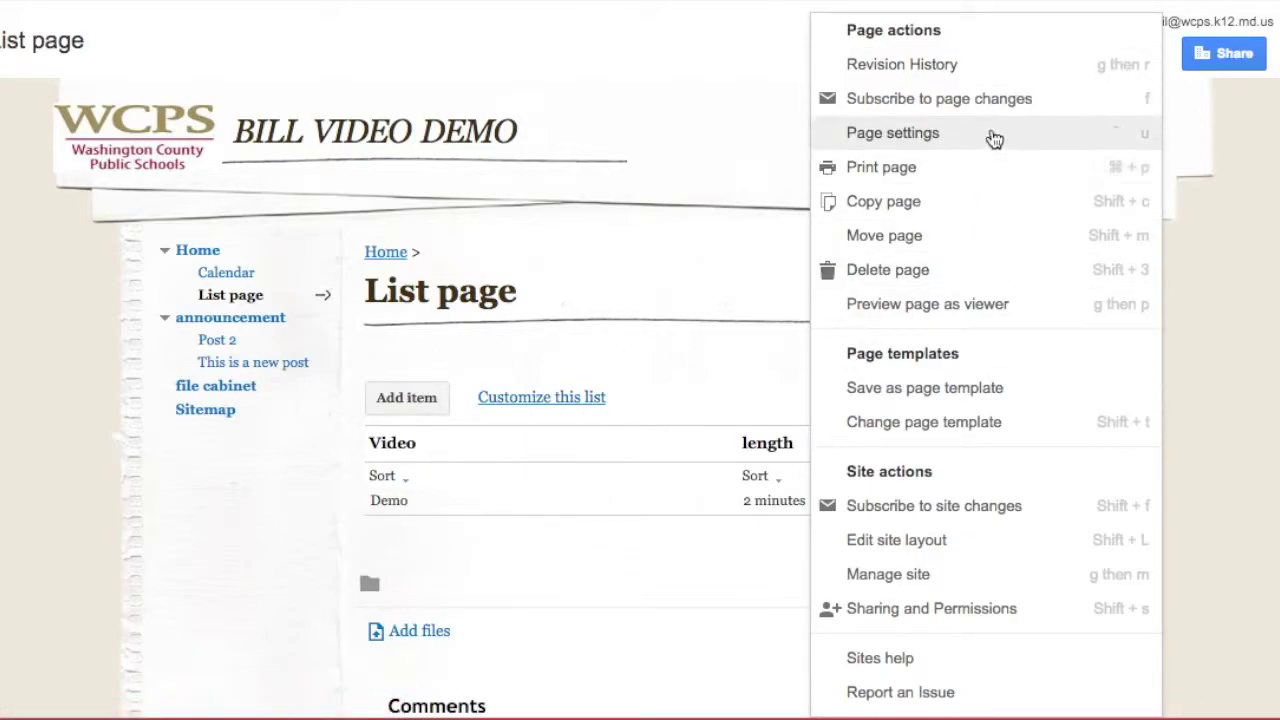
pyautogui.click(905, 424)
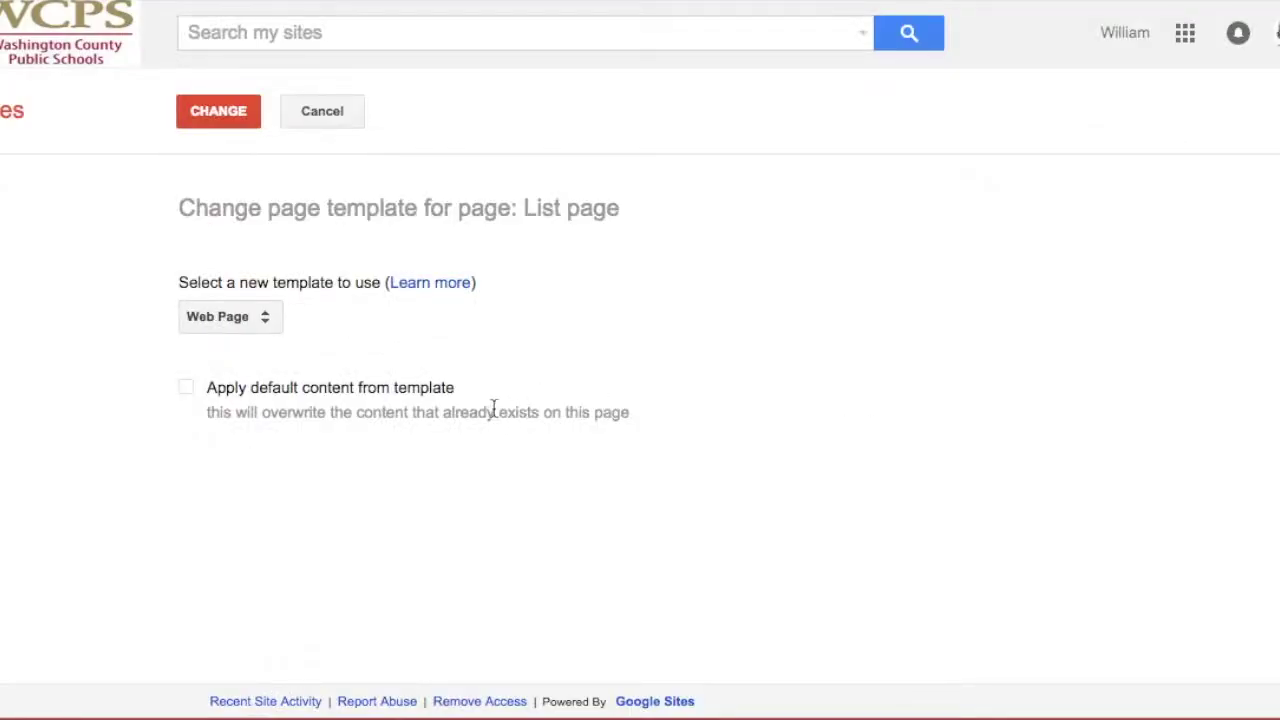
pyautogui.click(271, 314)
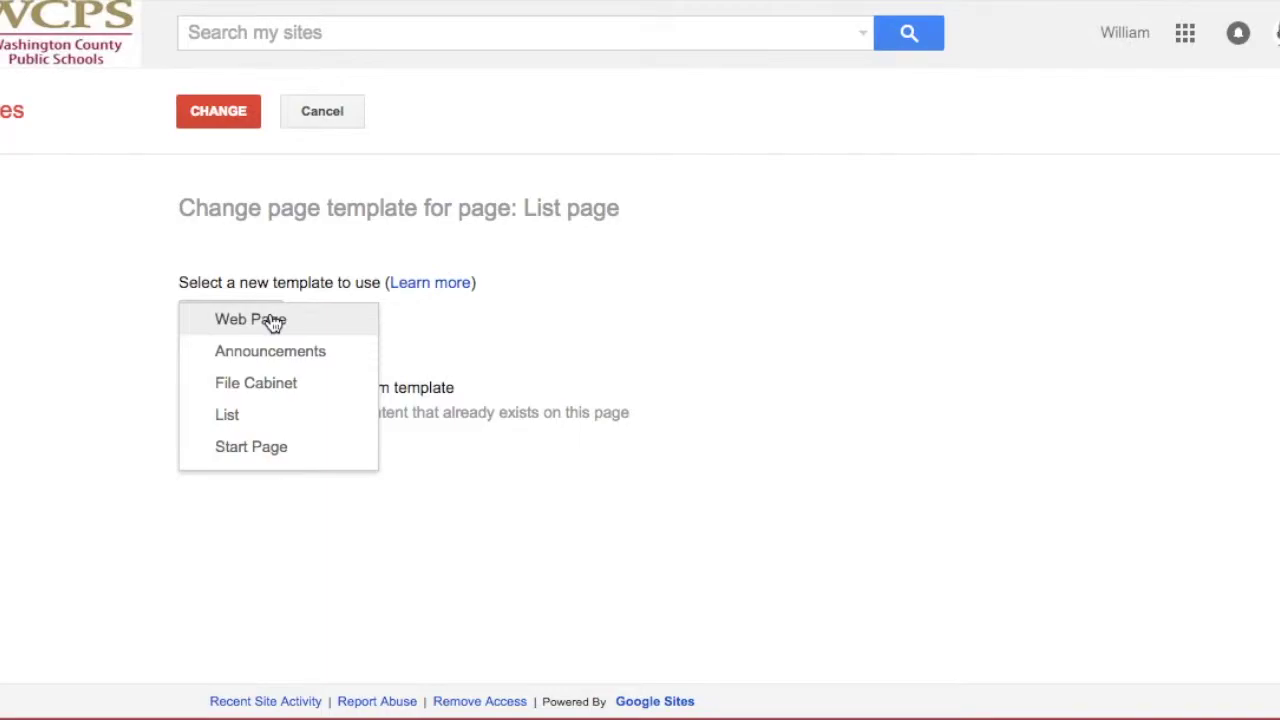
pyautogui.click(273, 322)
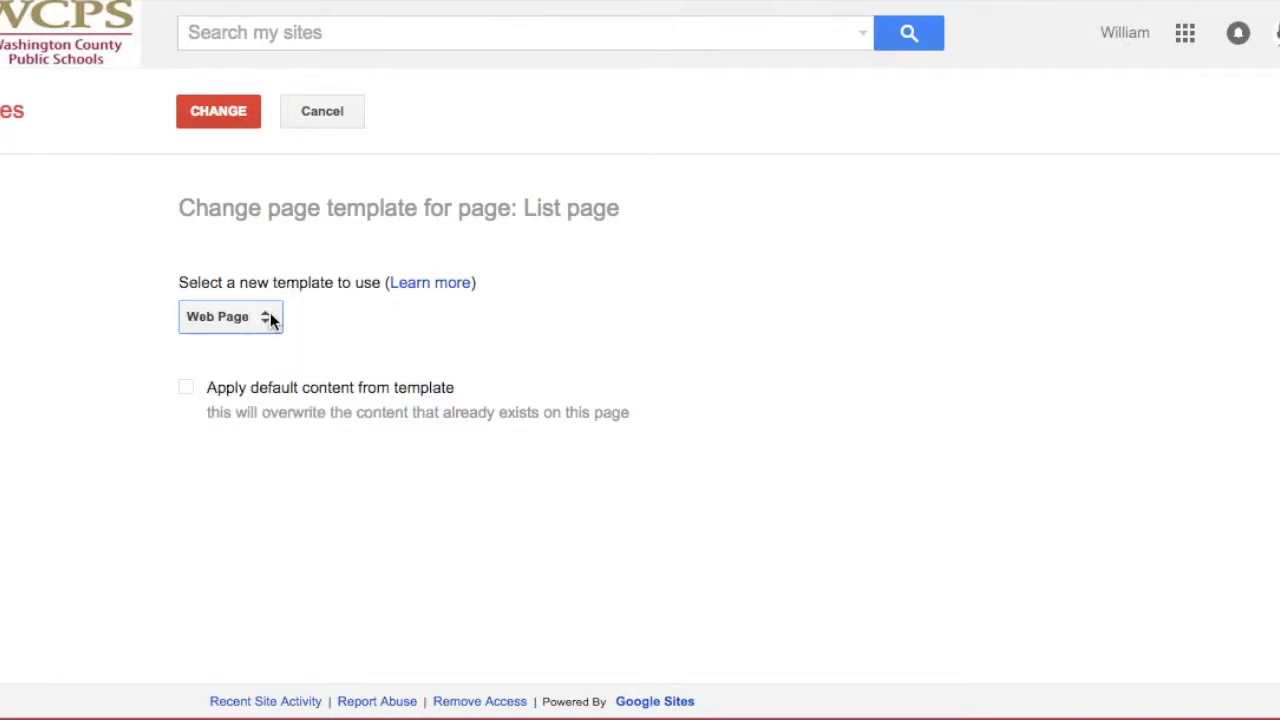
pyautogui.click(220, 112)
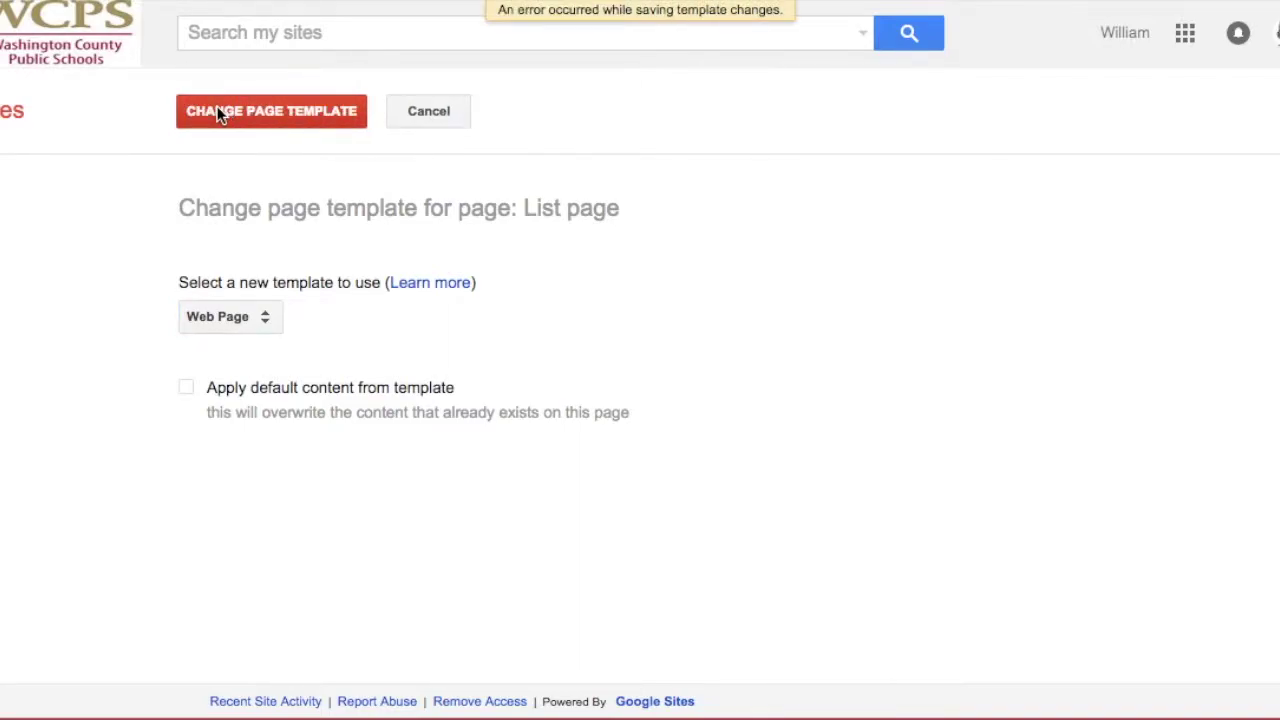
pyautogui.click(220, 112)
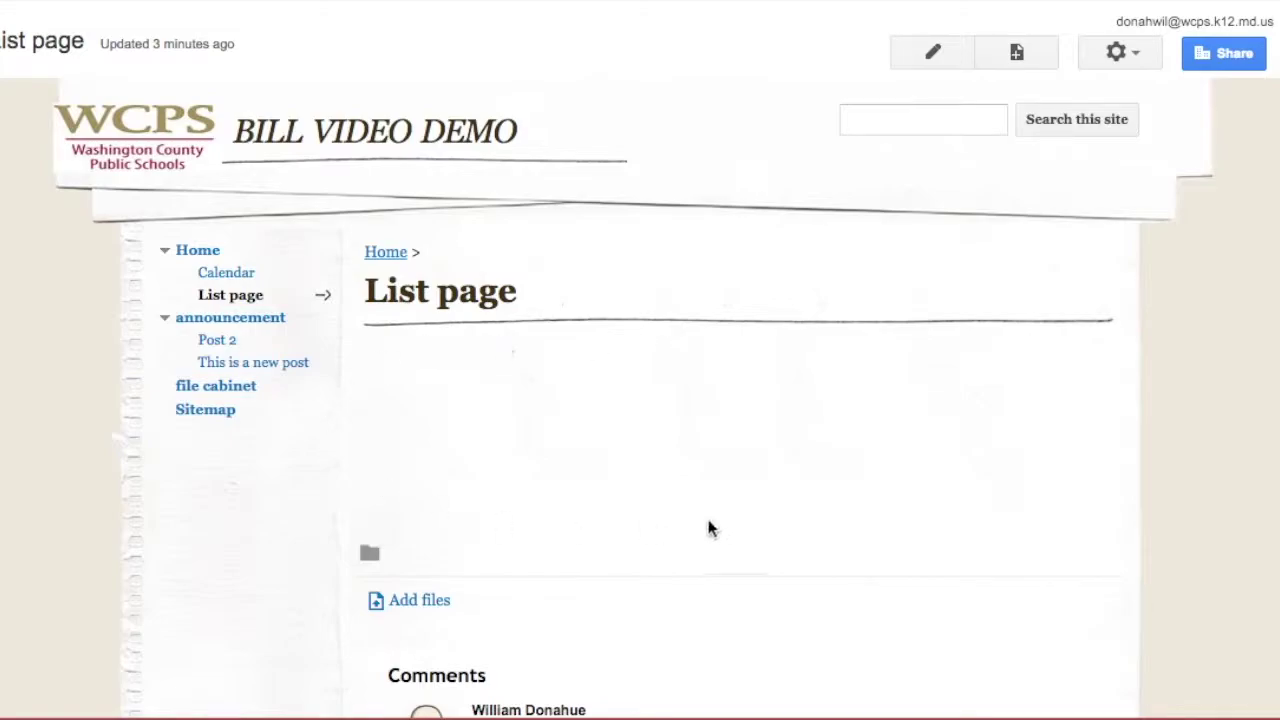
# Step: Open the site management settings and review the general options, from site name and notice to landing page, search and analytics
pyautogui.click(1133, 55)
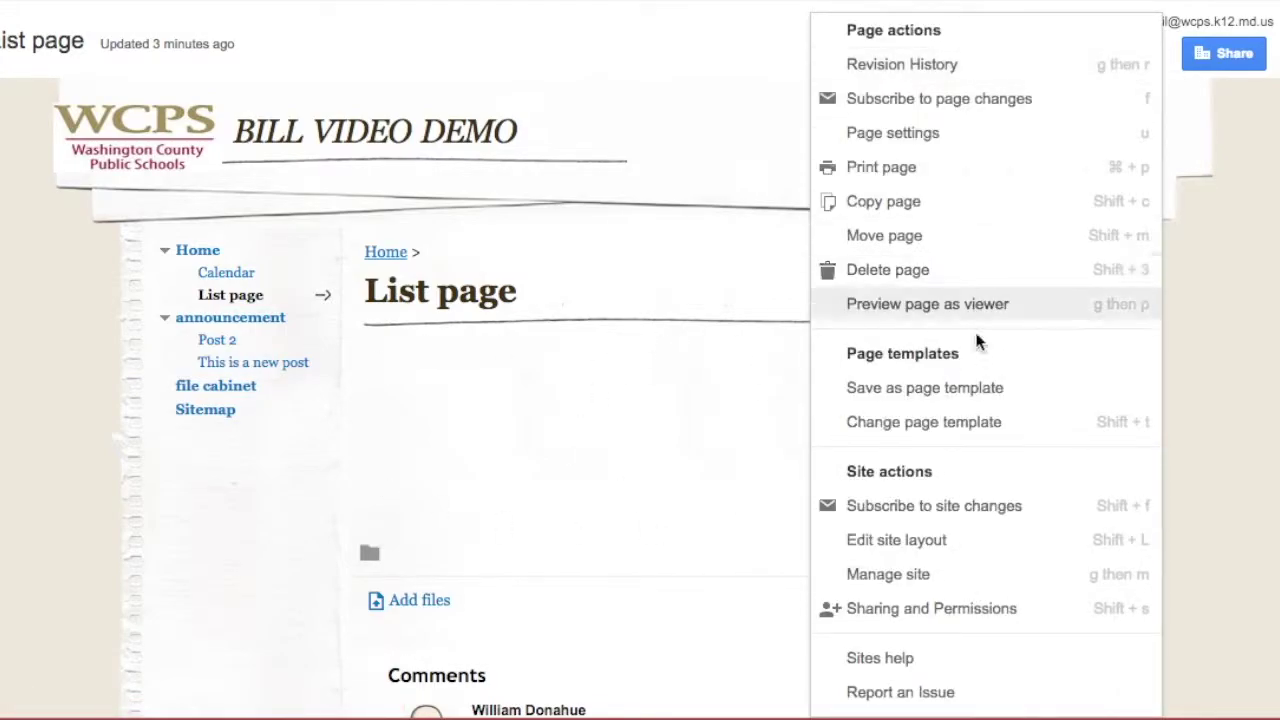
pyautogui.scroll(-2, 975, 421)
pyautogui.scroll(-2, 975, 421)
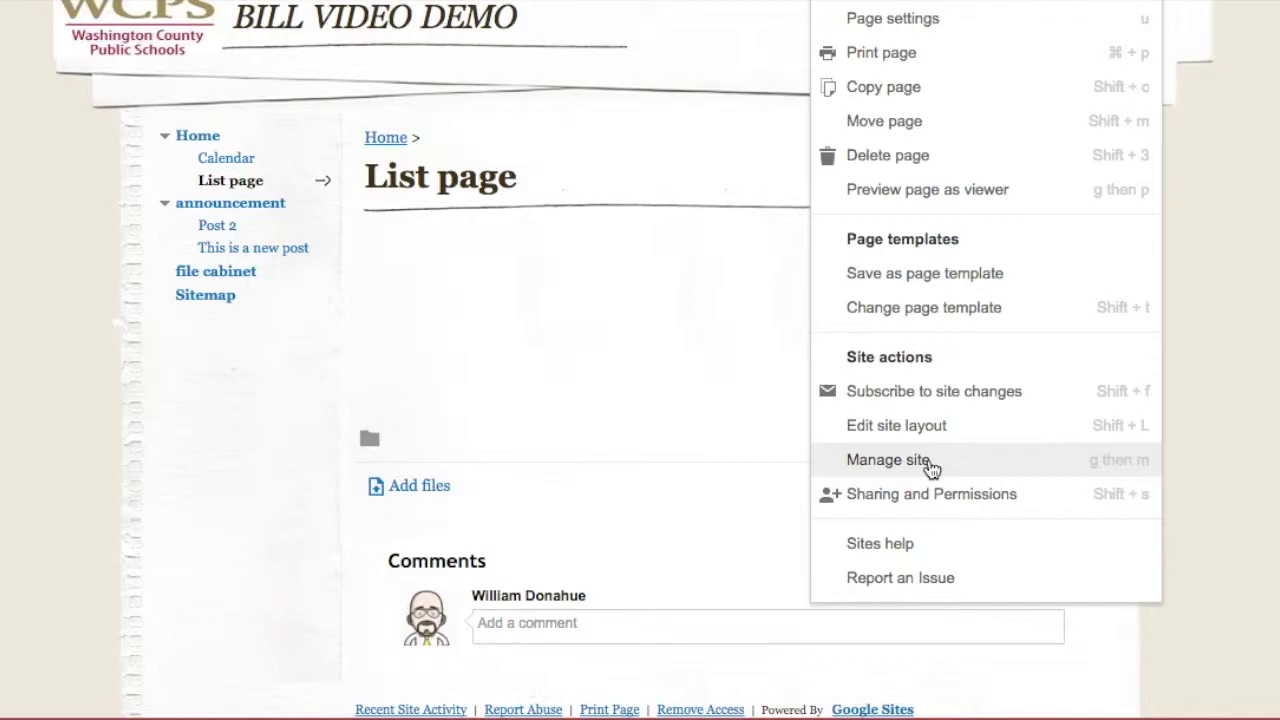
pyautogui.click(930, 461)
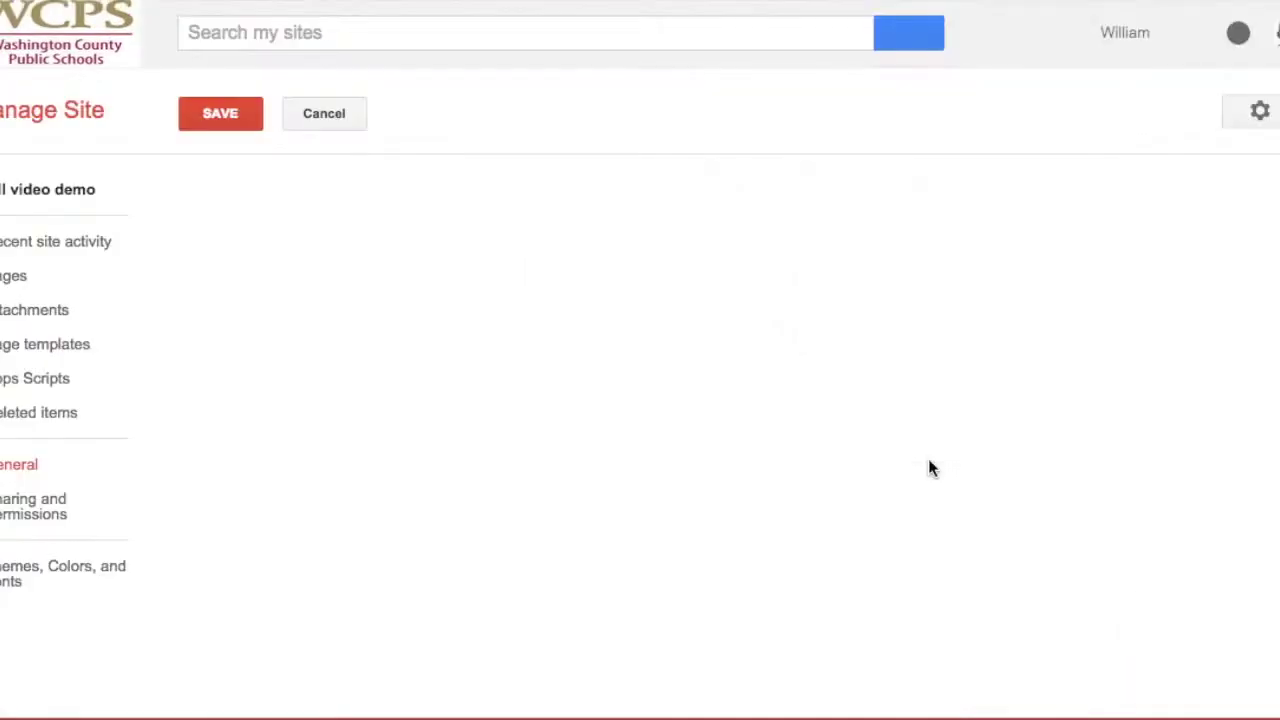
pyautogui.scroll(-1, 929, 465)
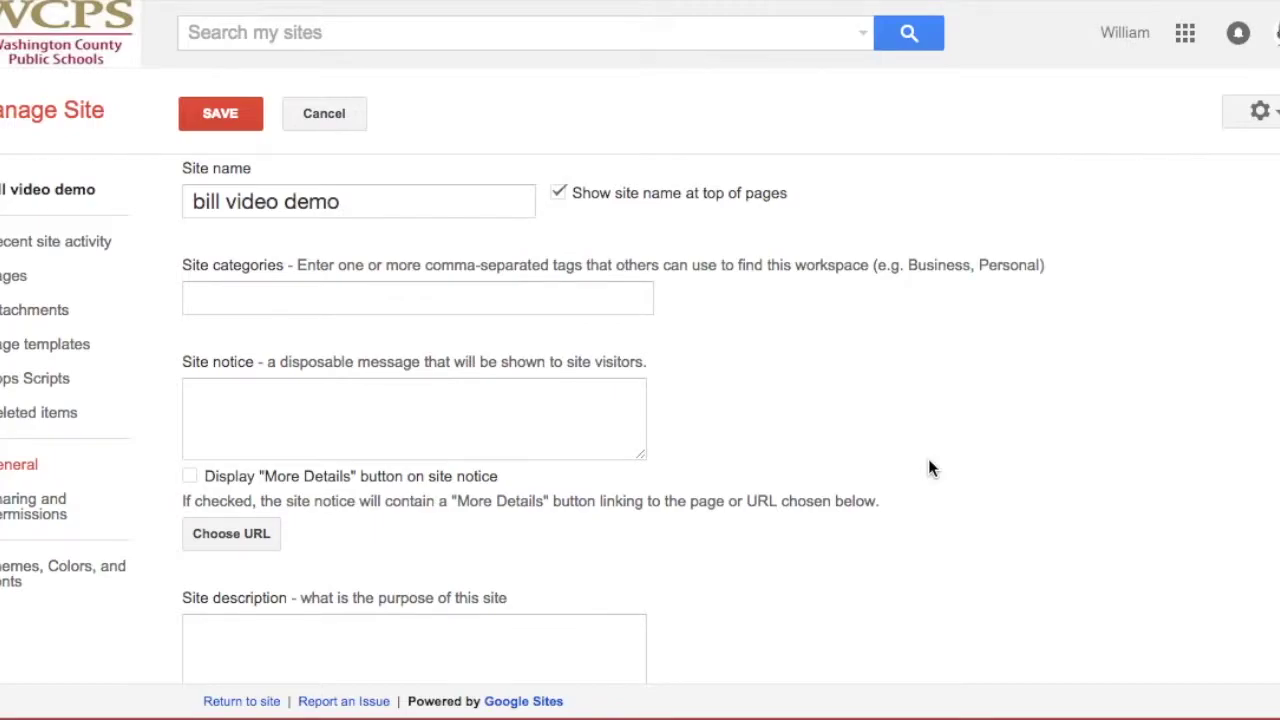
pyautogui.scroll(-3, 929, 468)
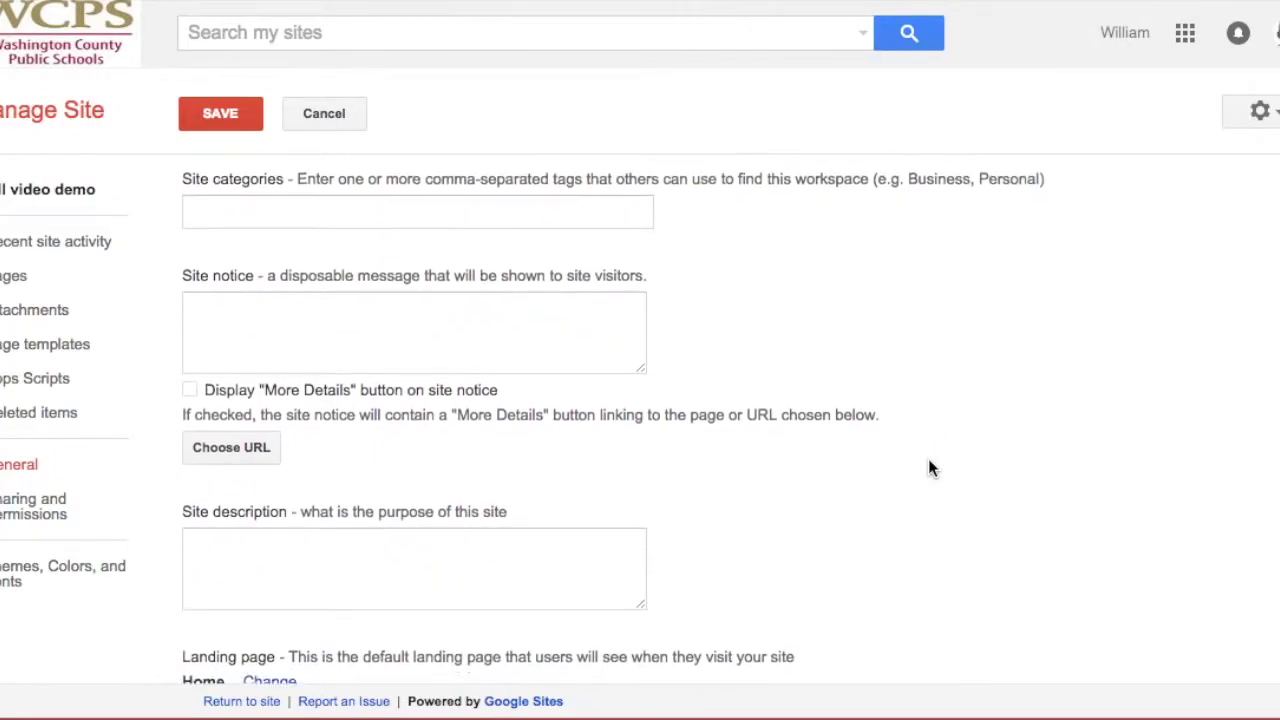
pyautogui.scroll(-5, 929, 468)
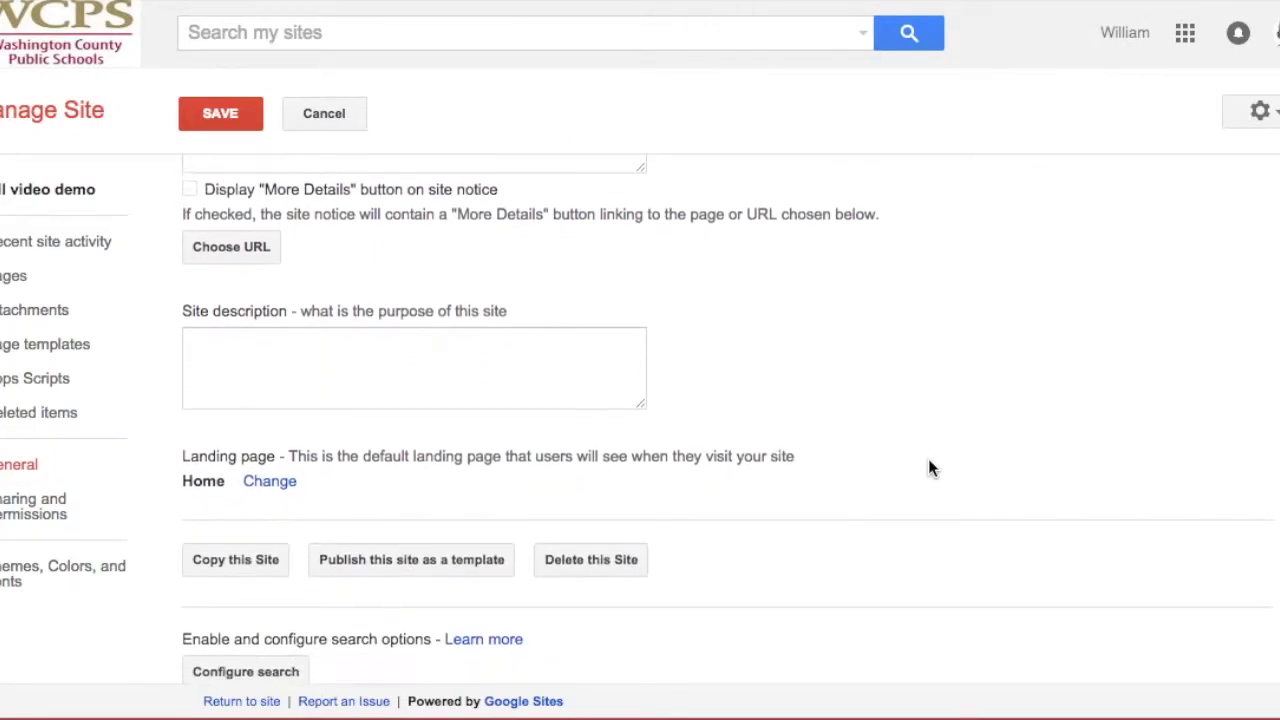
pyautogui.scroll(-6, 929, 468)
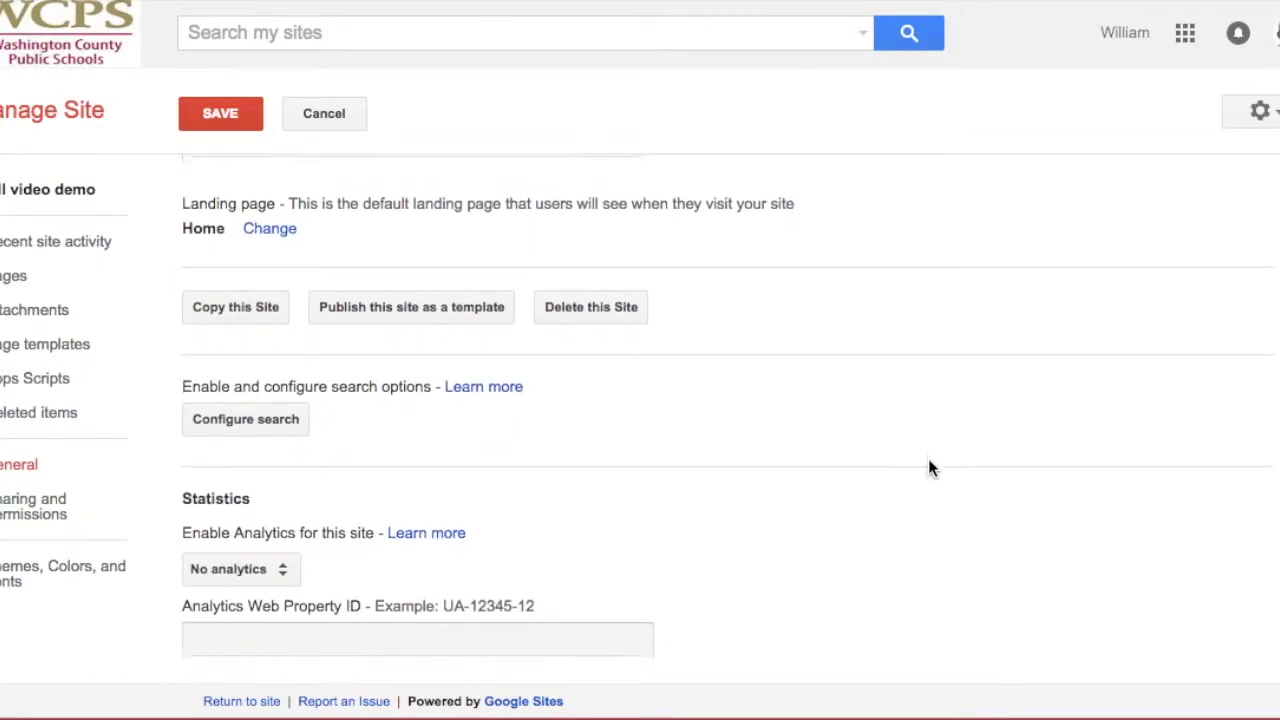
pyautogui.scroll(-3, 928, 468)
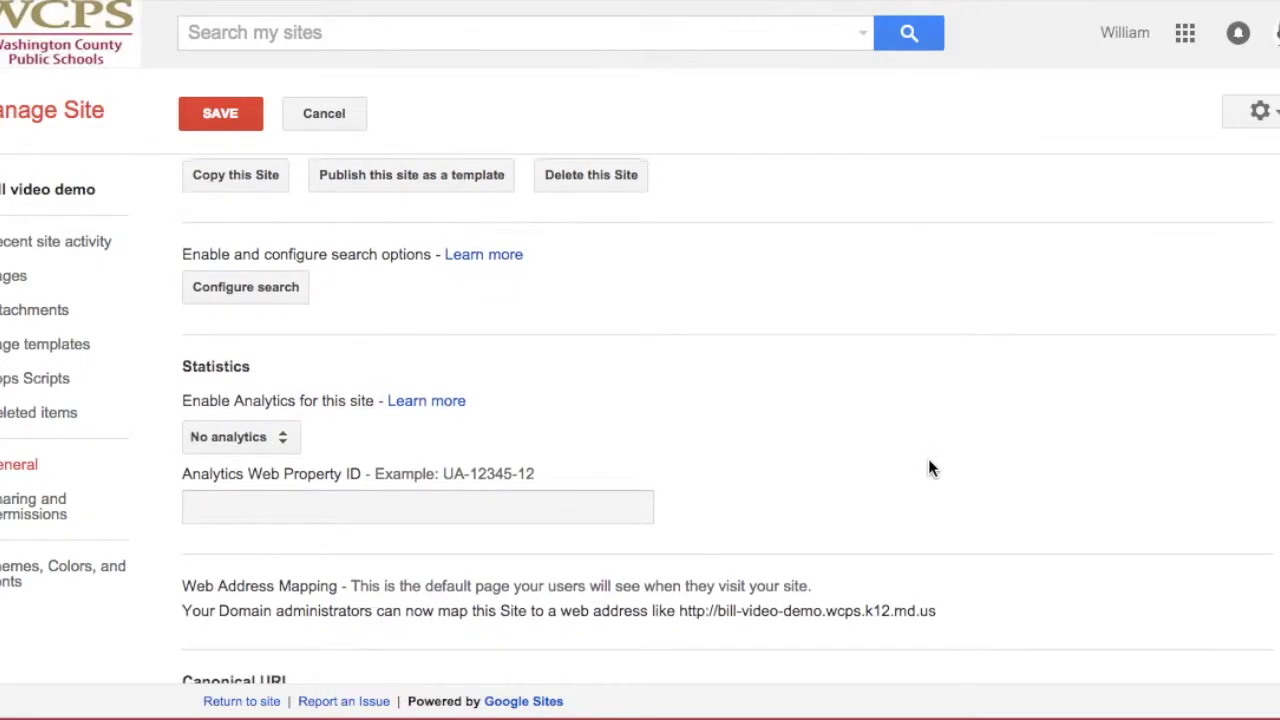
pyautogui.scroll(-2, 928, 468)
pyautogui.scroll(5, 928, 468)
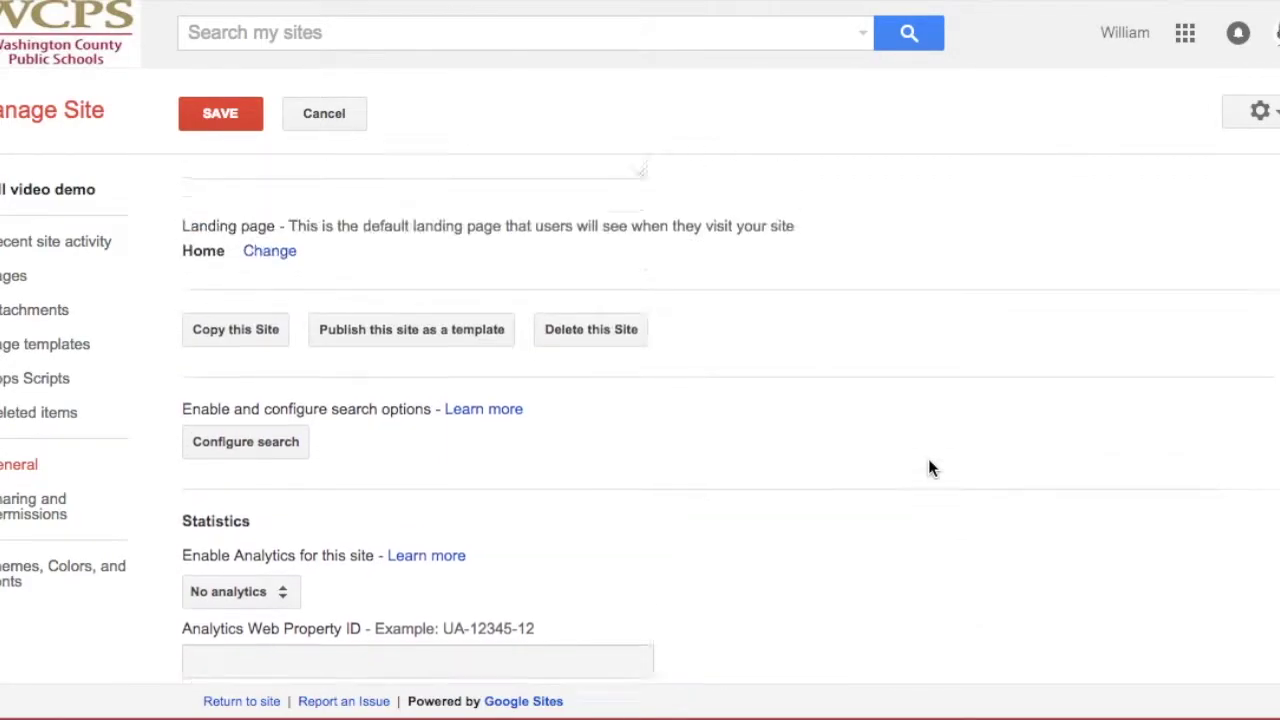
pyautogui.scroll(12, 928, 468)
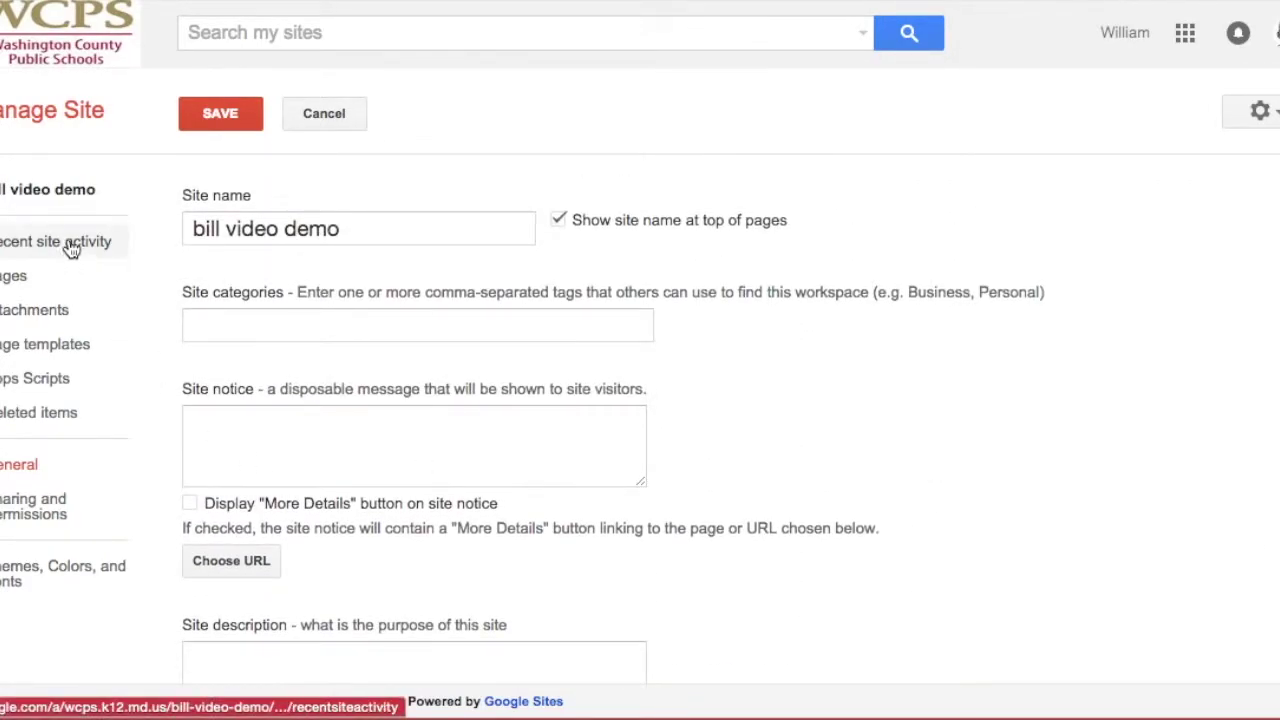
# Step: Examine the site's page list, attachments, page templates and deleted items in site management
pyautogui.click(18, 280)
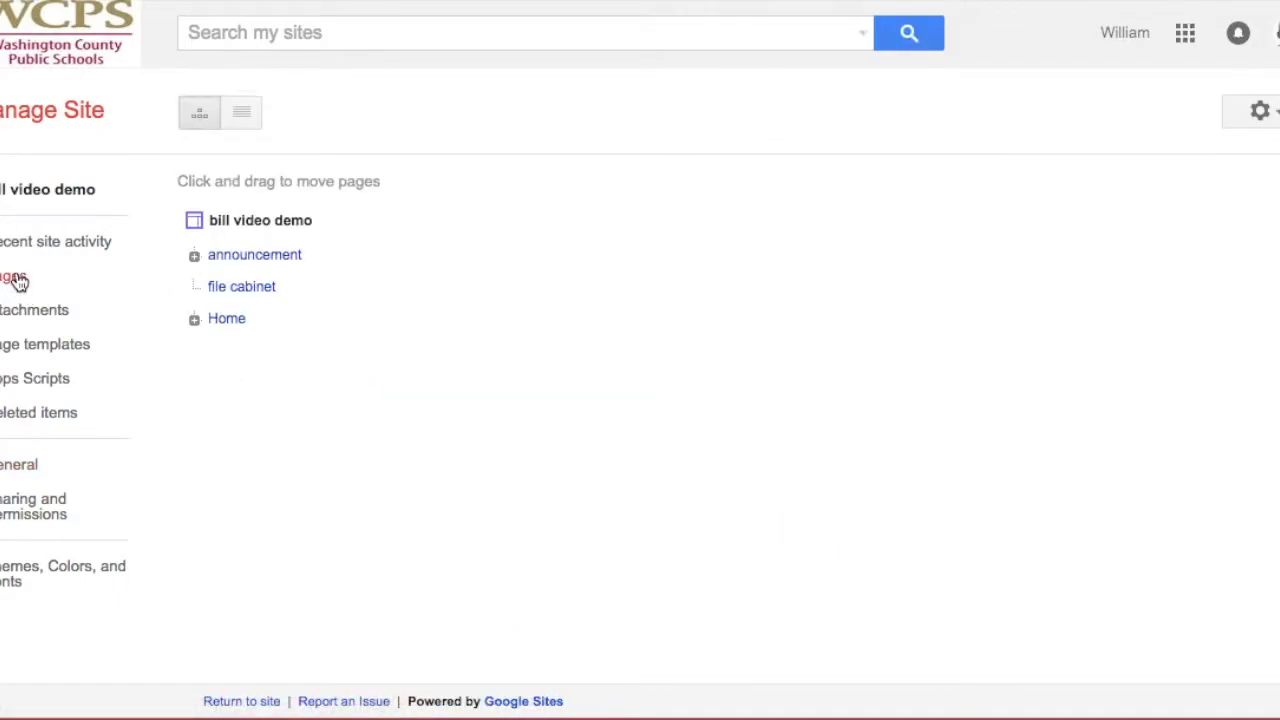
pyautogui.click(26, 318)
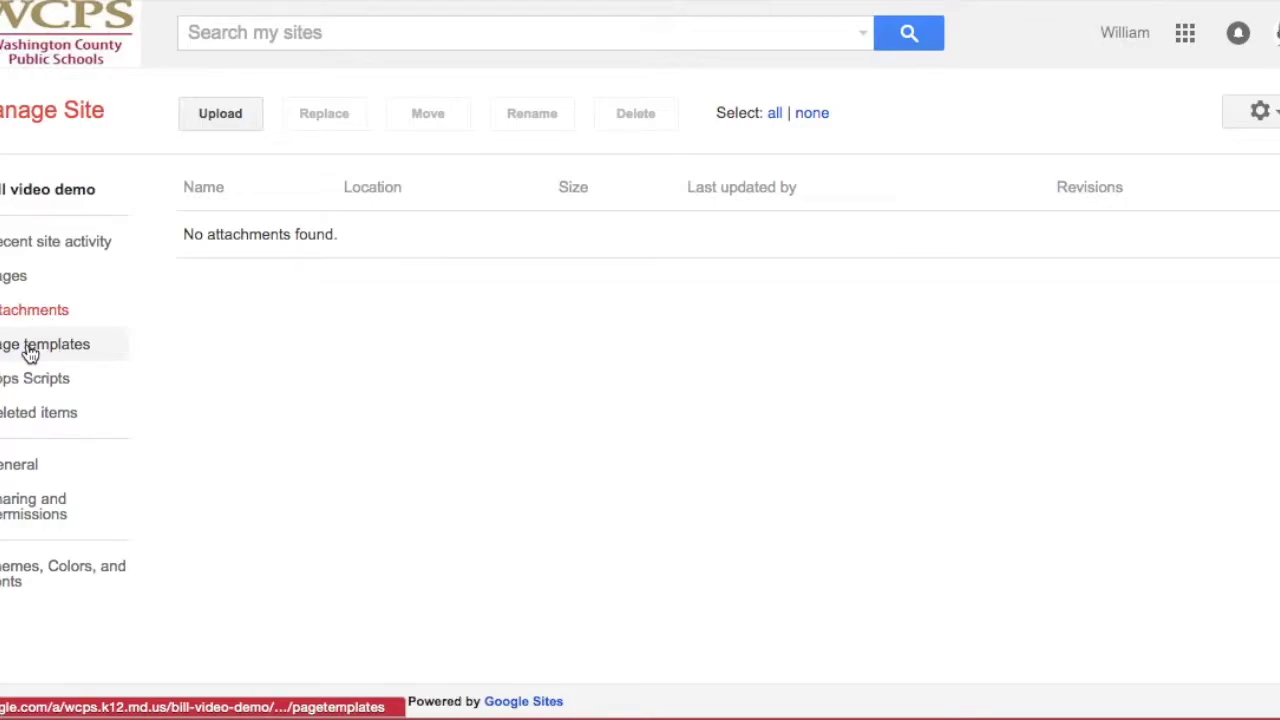
pyautogui.click(30, 354)
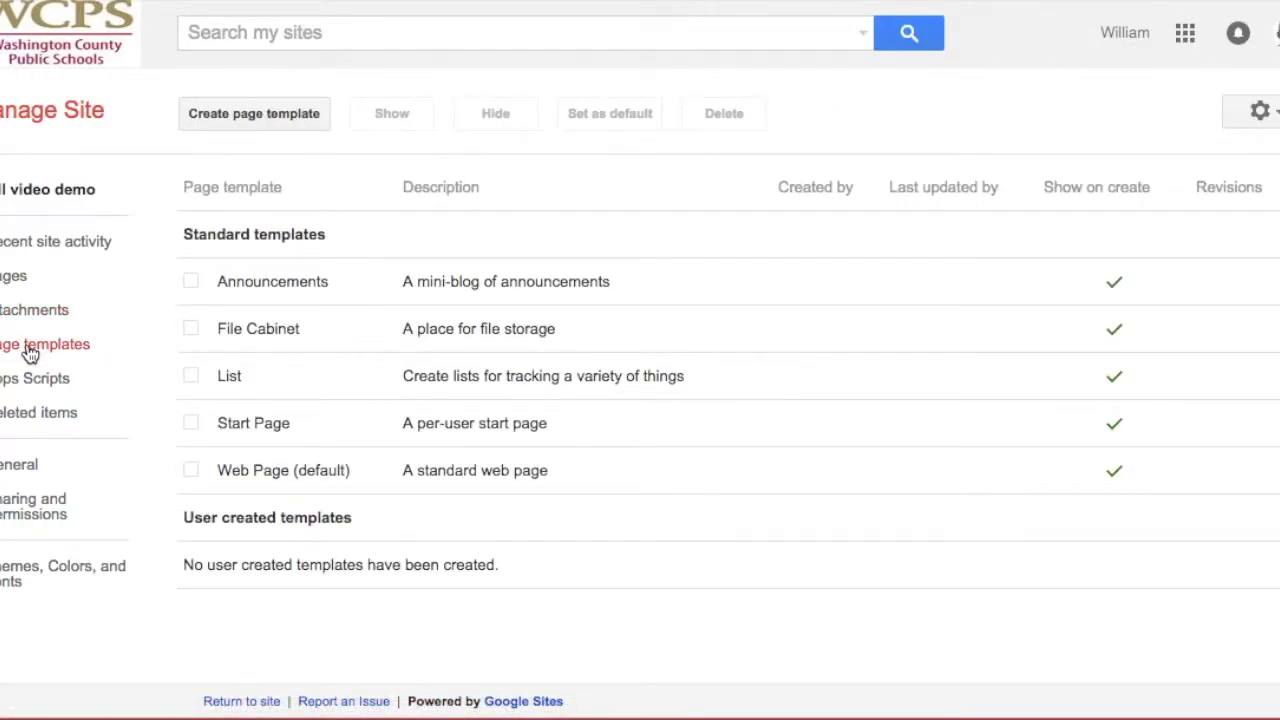
pyautogui.click(30, 428)
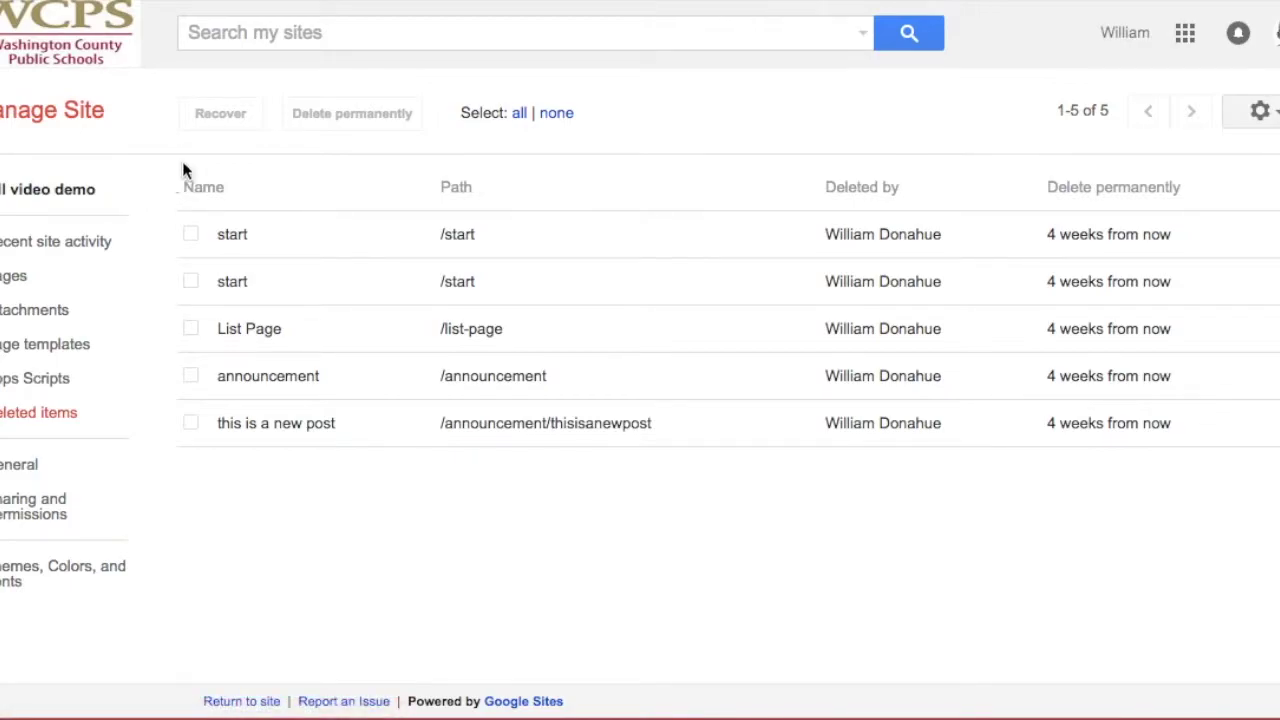
pyautogui.click(1268, 118)
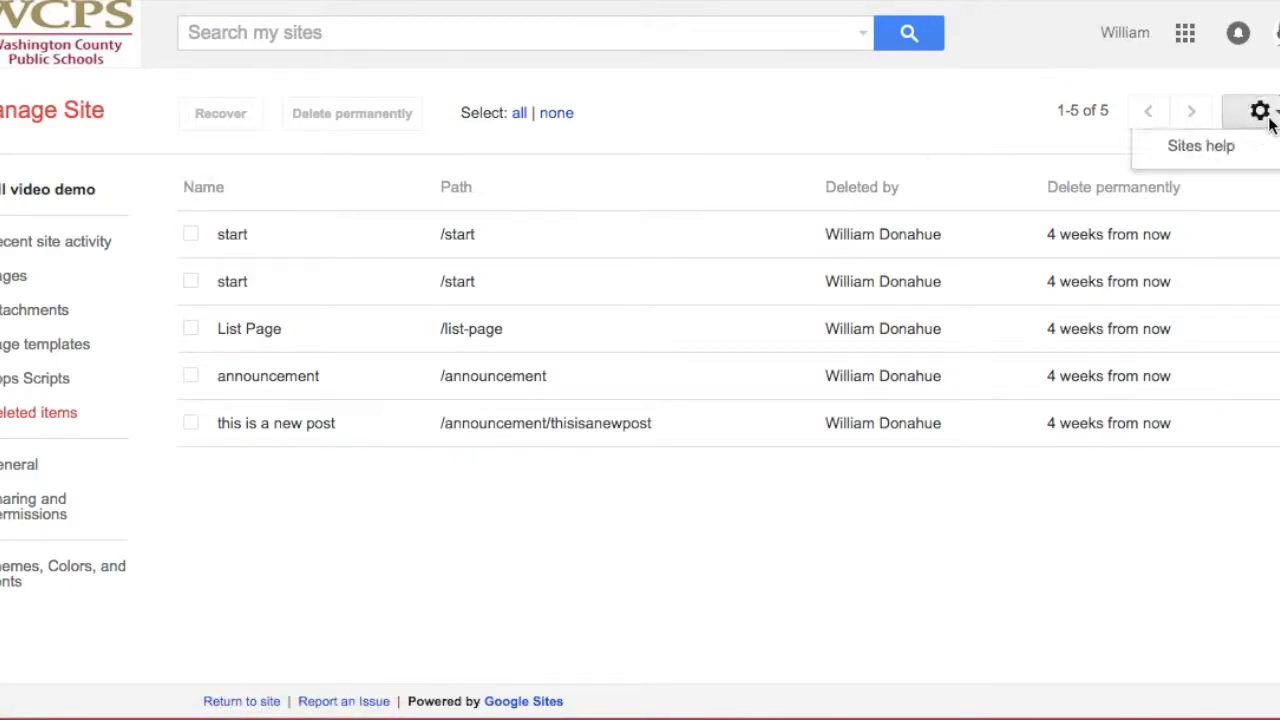
pyautogui.click(1028, 110)
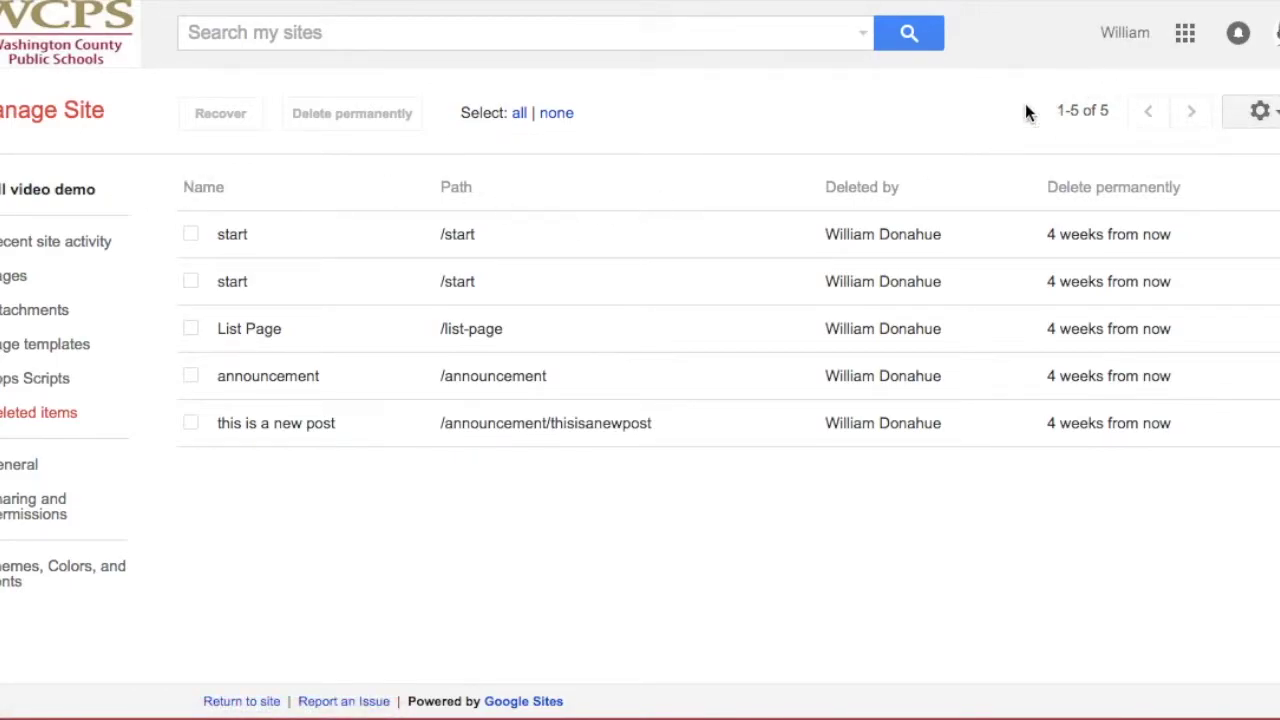
# Step: Revisit the site's attachments, pages and general settings, and leave site management without saving to return to the Home page
pyautogui.click(45, 344)
pyautogui.click(34, 310)
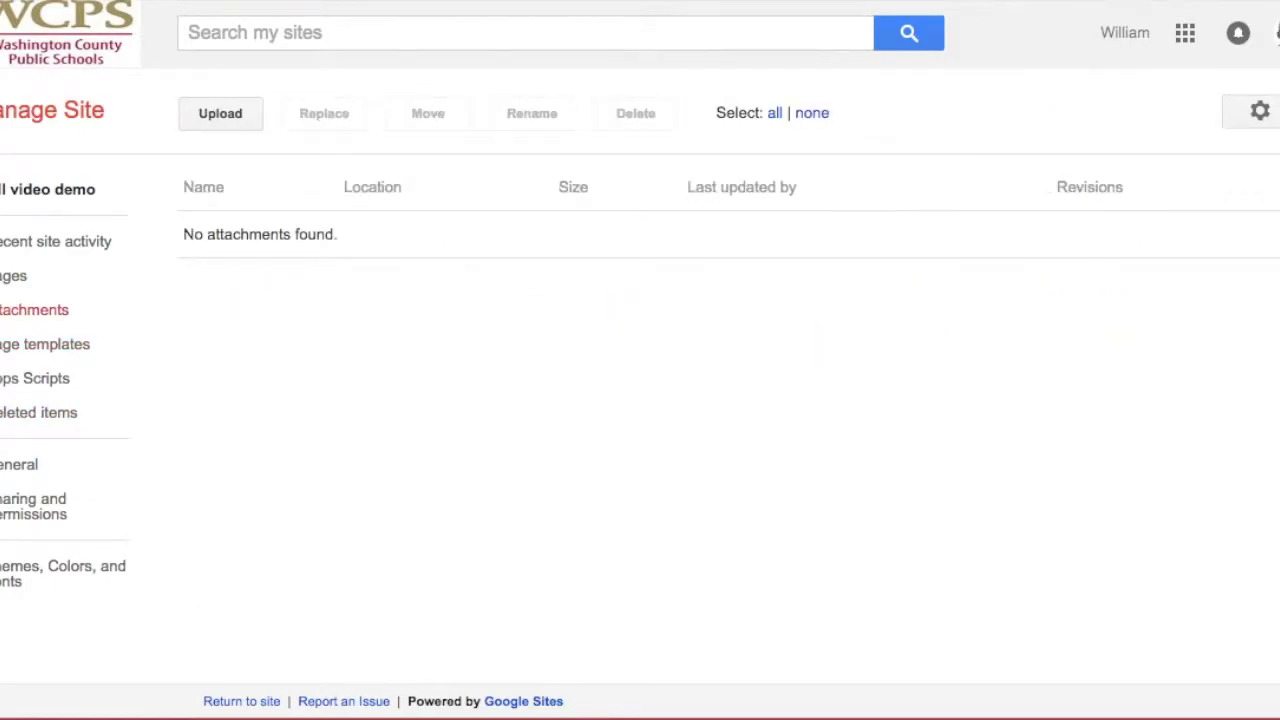
pyautogui.click(13, 275)
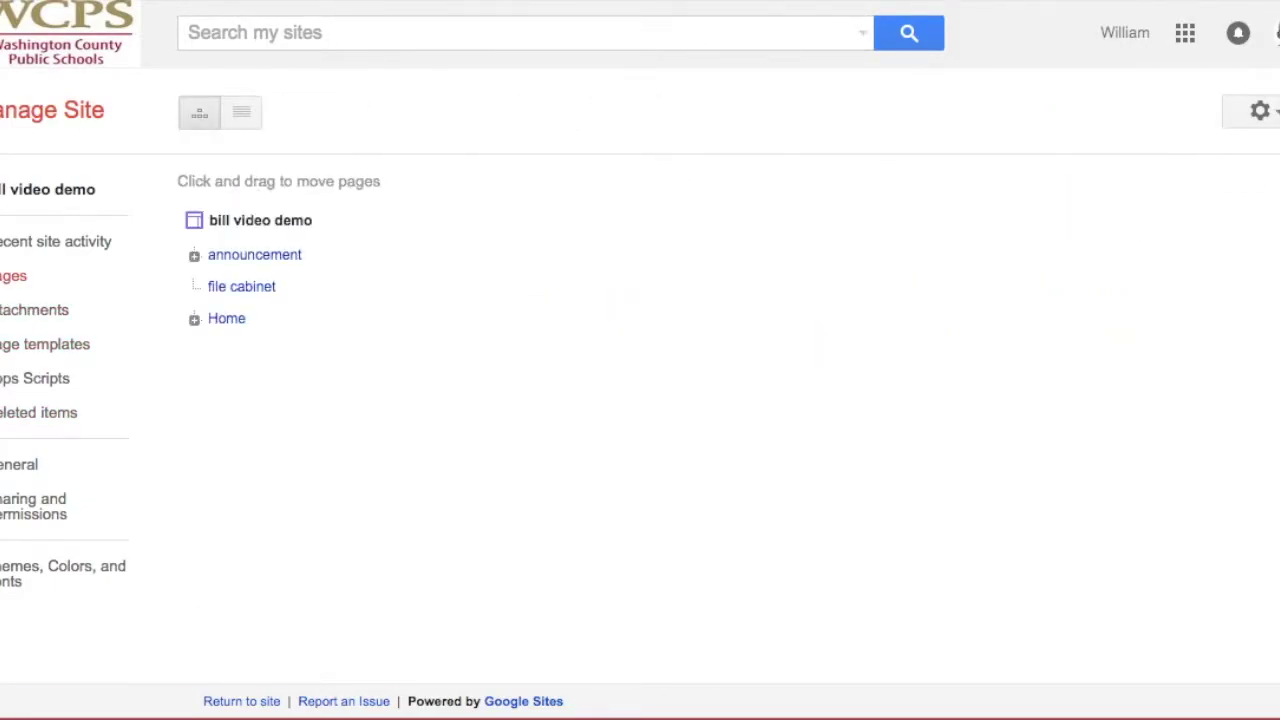
pyautogui.click(18, 464)
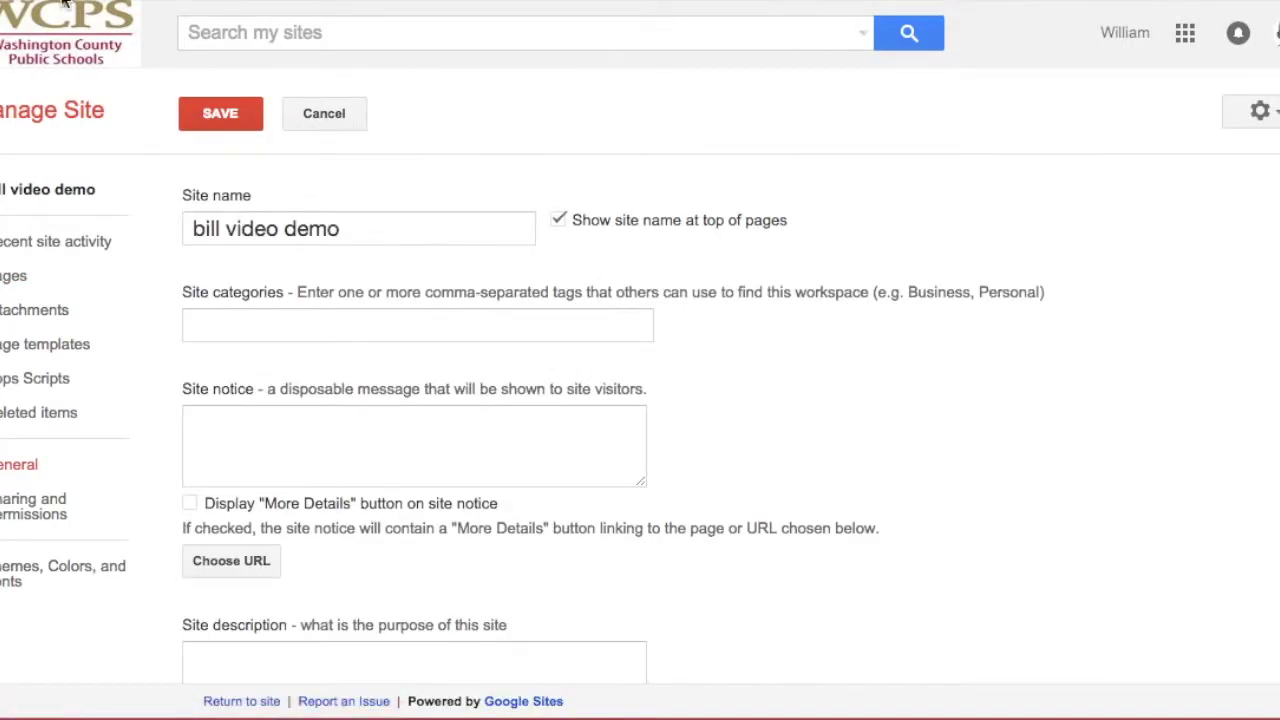
pyautogui.click(322, 113)
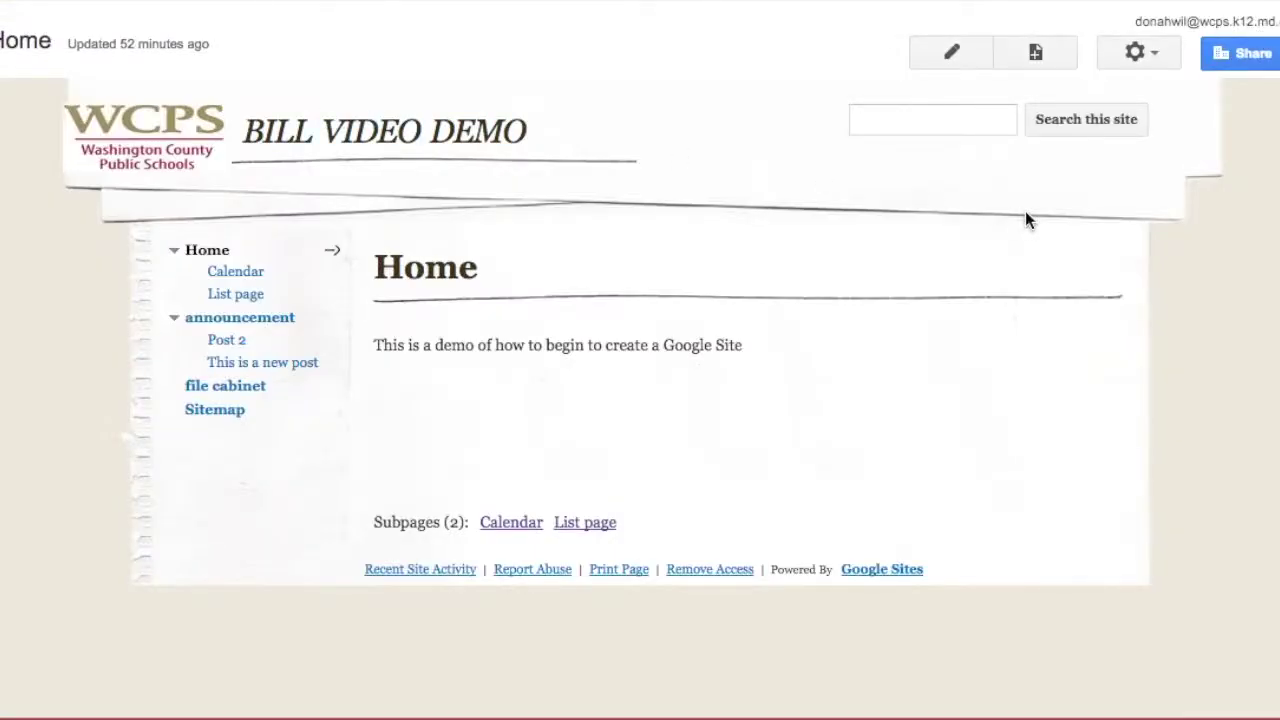
# Step: Edit the site layout to enable horizontal navigation and turn off the sidebar
pyautogui.click(1160, 50)
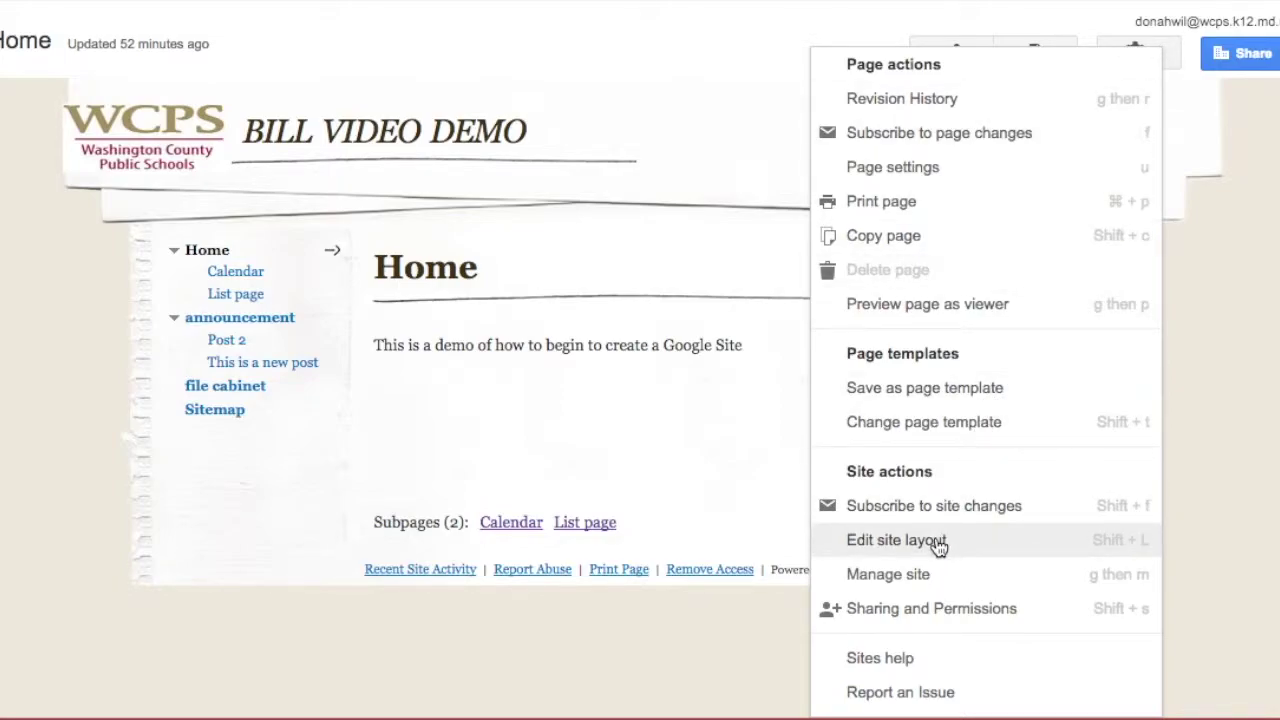
pyautogui.click(938, 545)
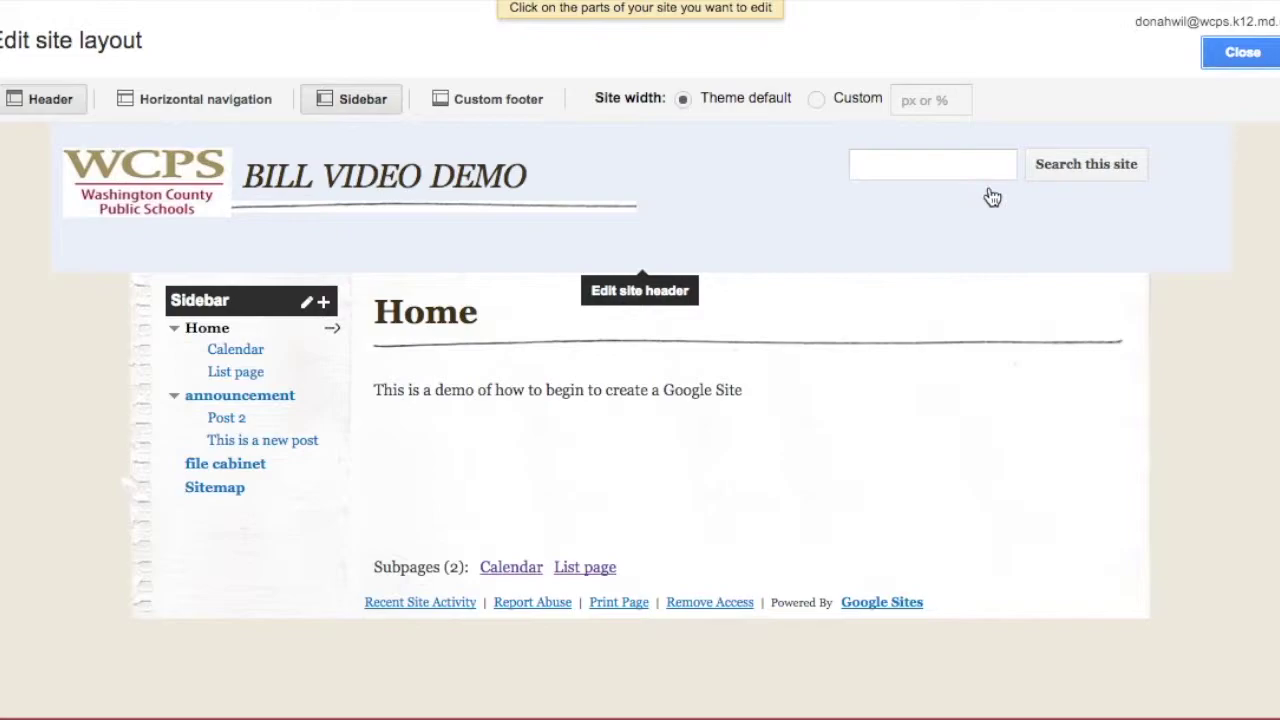
pyautogui.click(245, 99)
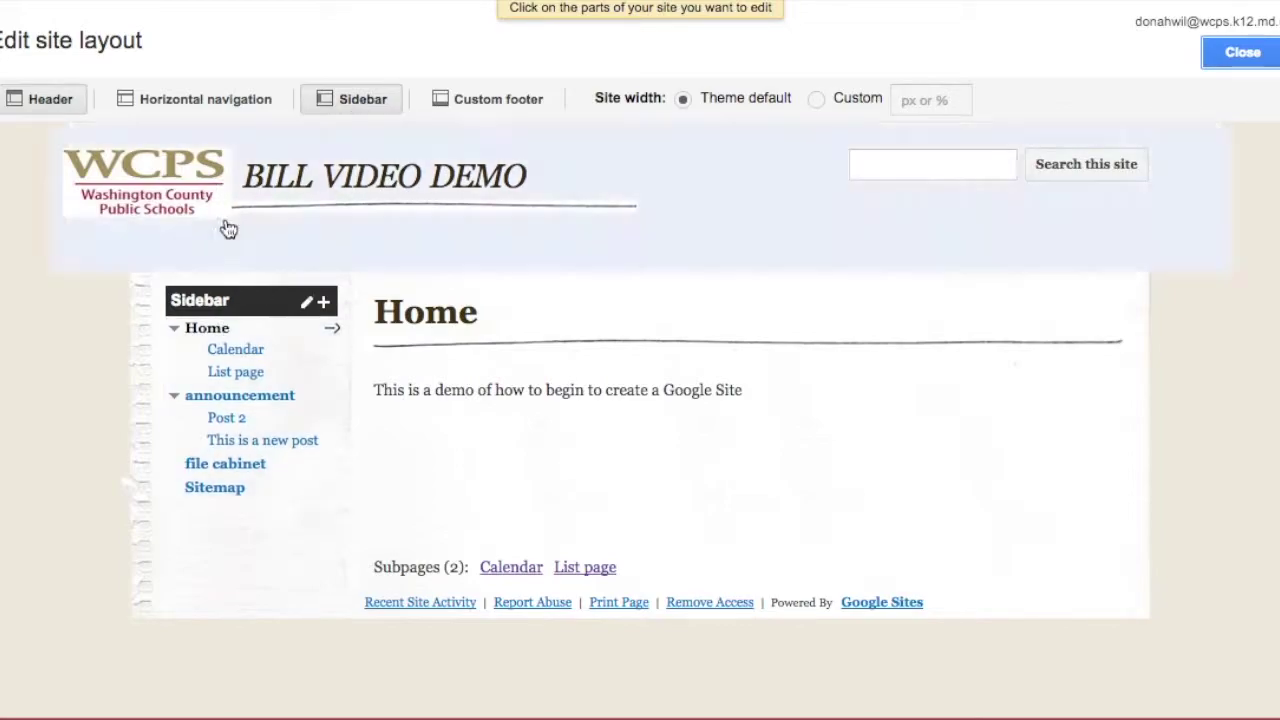
pyautogui.click(205, 104)
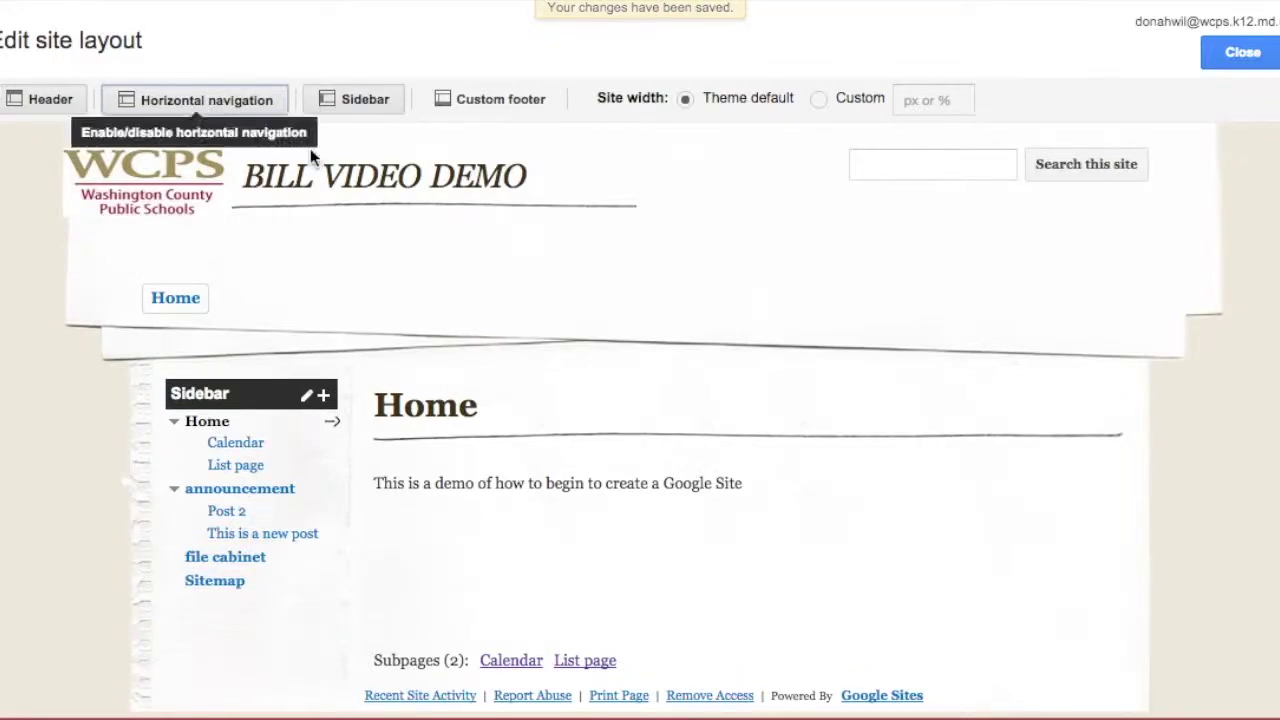
pyautogui.click(380, 98)
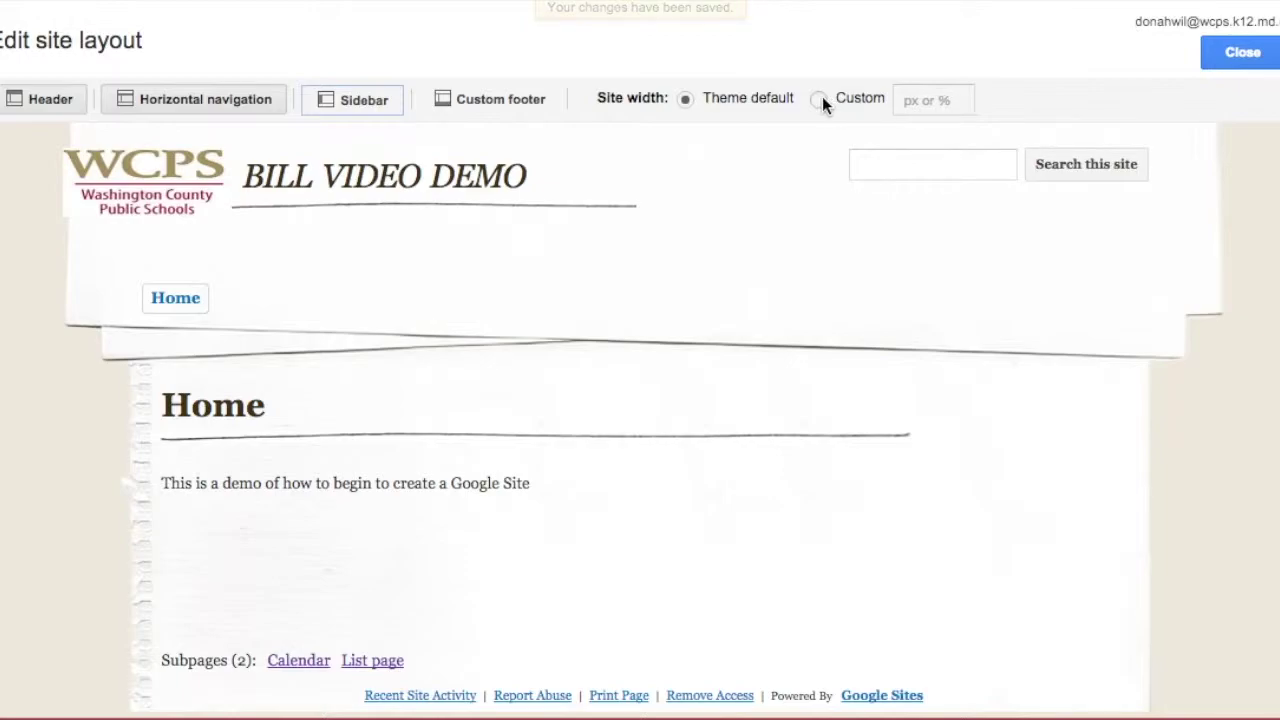
# Step: Hide and restore the site header, switch the layout from horizontal navigation back to the sidebar, and close the layout editor
pyautogui.click(35, 103)
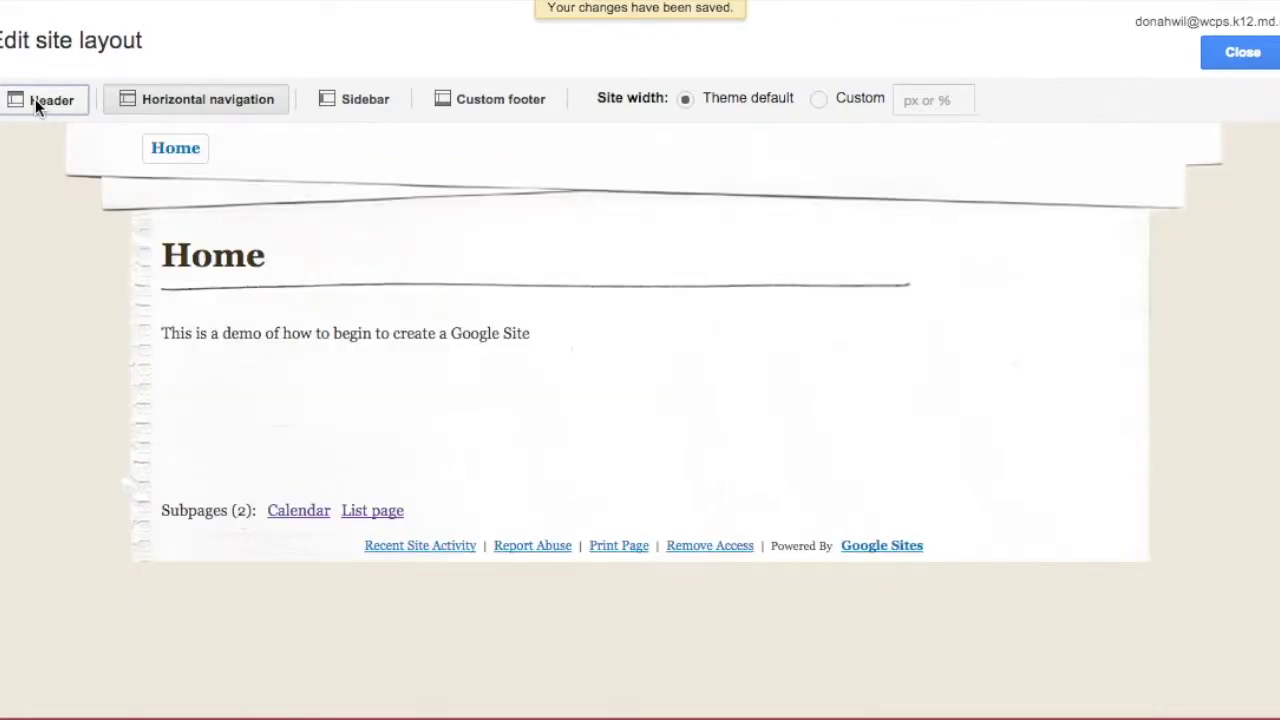
pyautogui.click(35, 103)
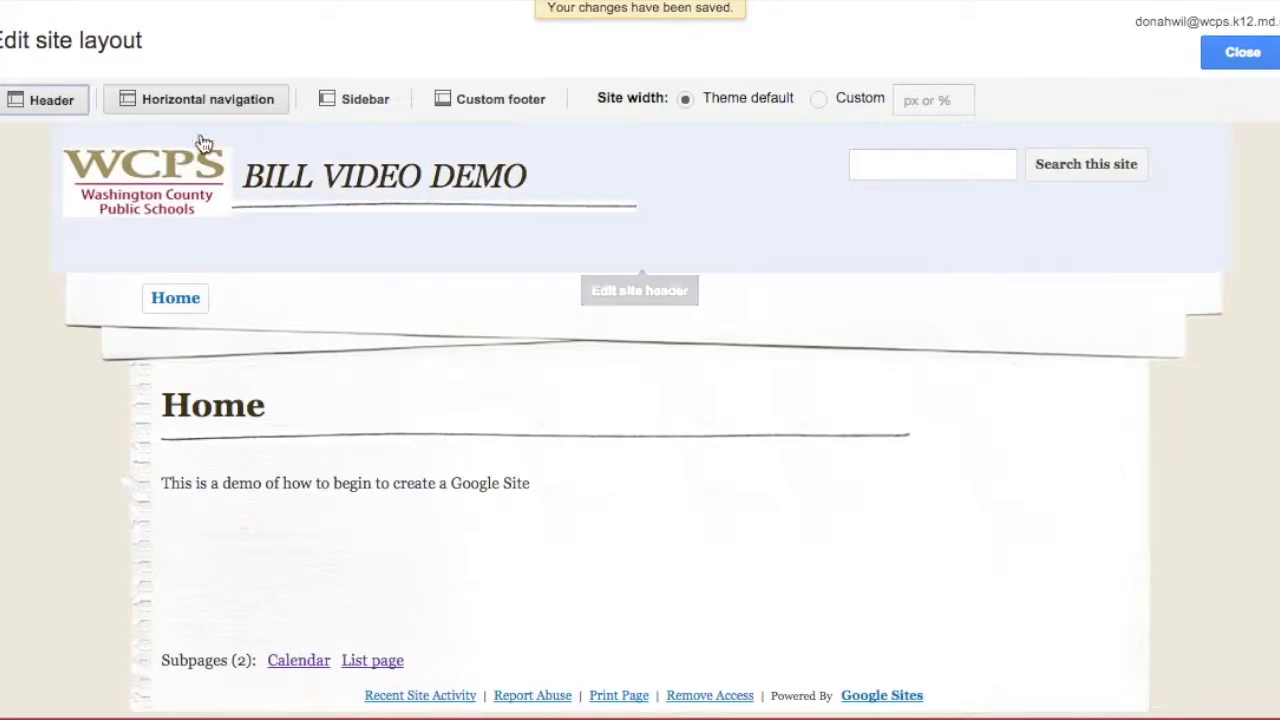
pyautogui.click(360, 98)
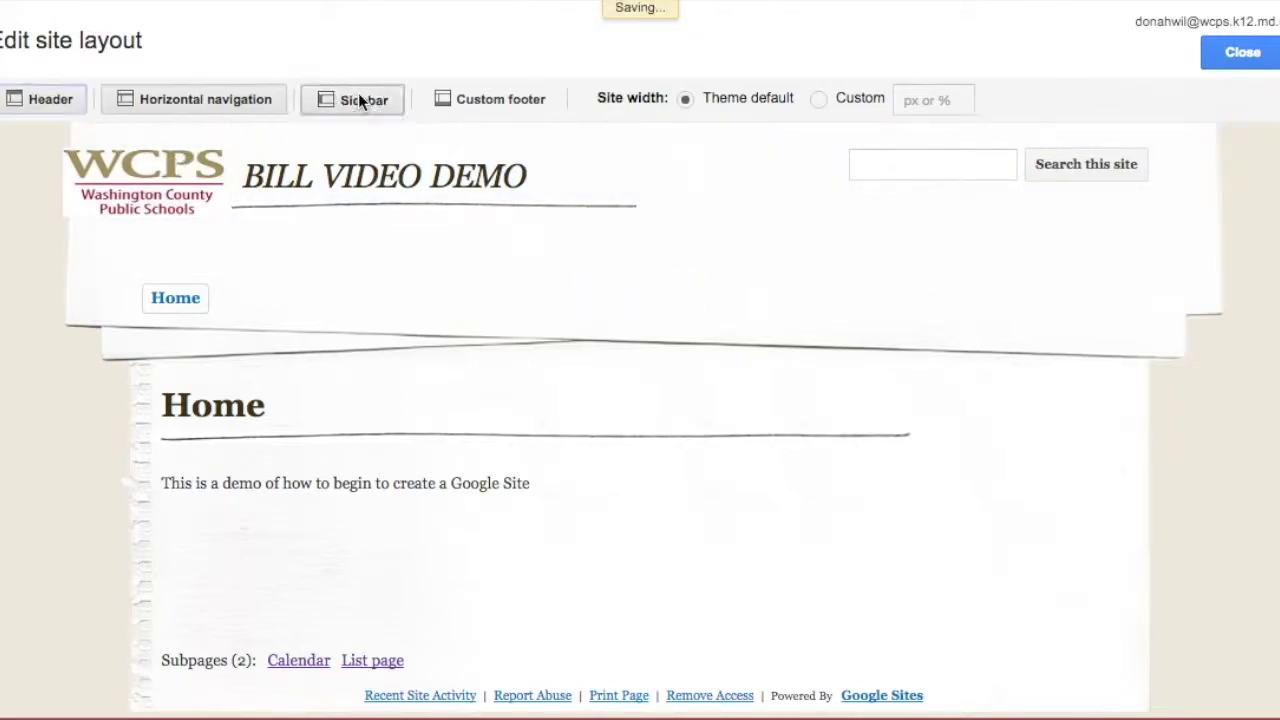
pyautogui.click(228, 99)
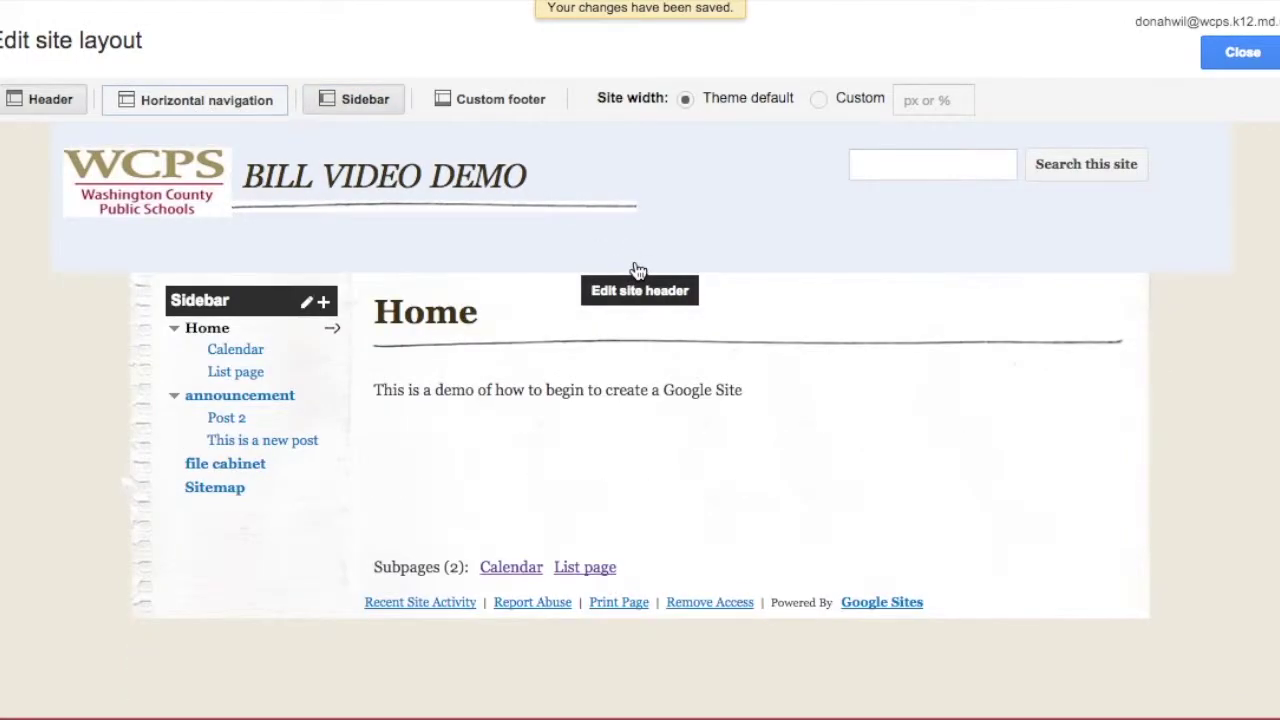
pyautogui.click(1243, 53)
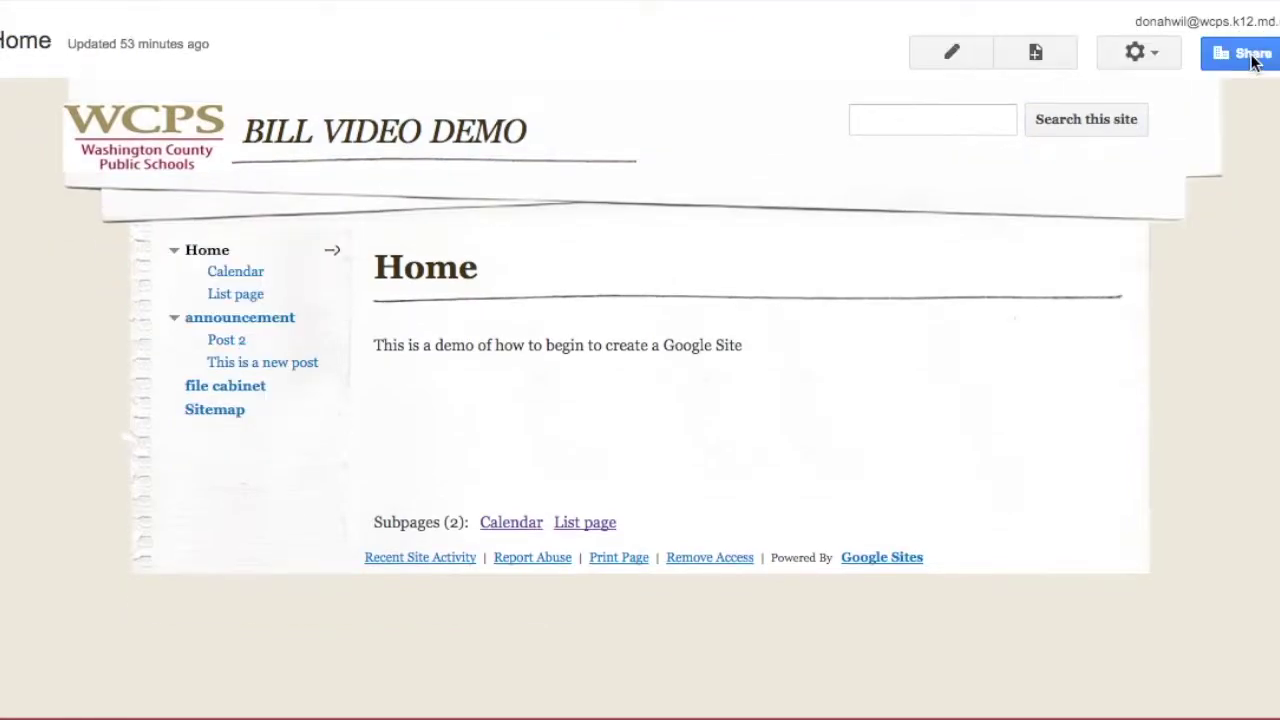
# Step: Open the site's sharing and permissions, set access for anyone within Washington County Public Schools to Can view, and save
pyautogui.click(1163, 56)
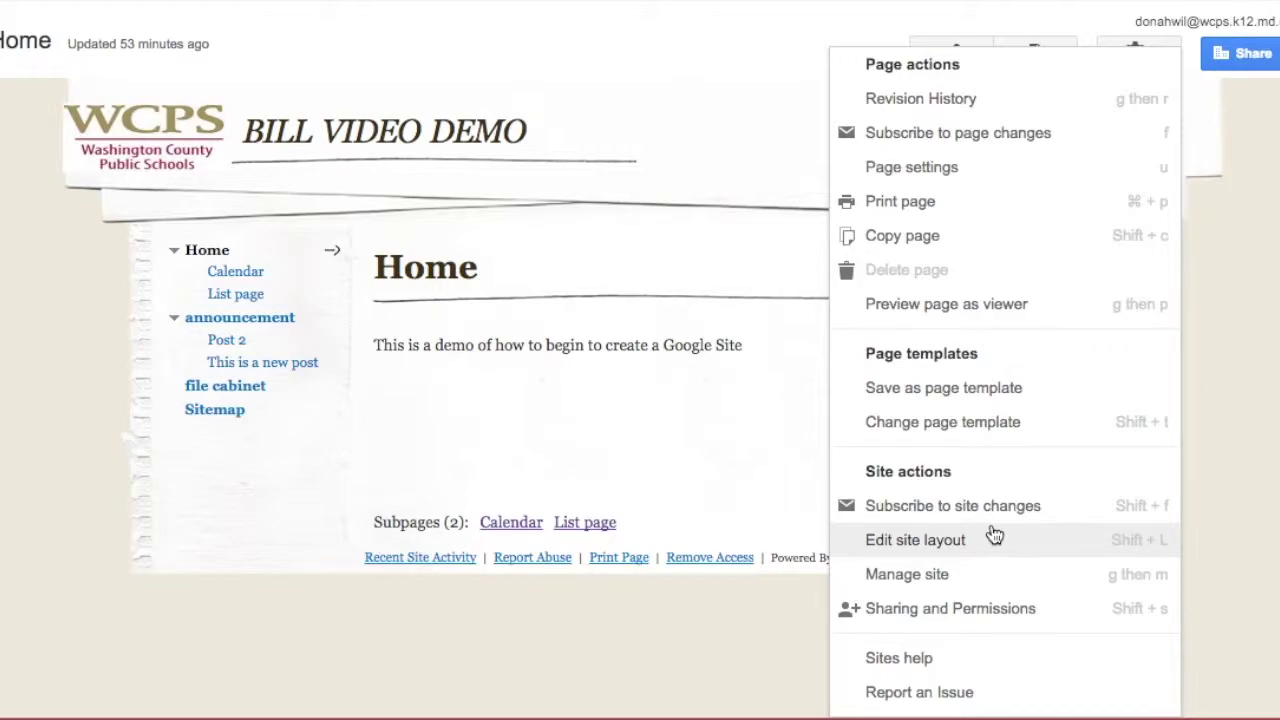
pyautogui.click(966, 606)
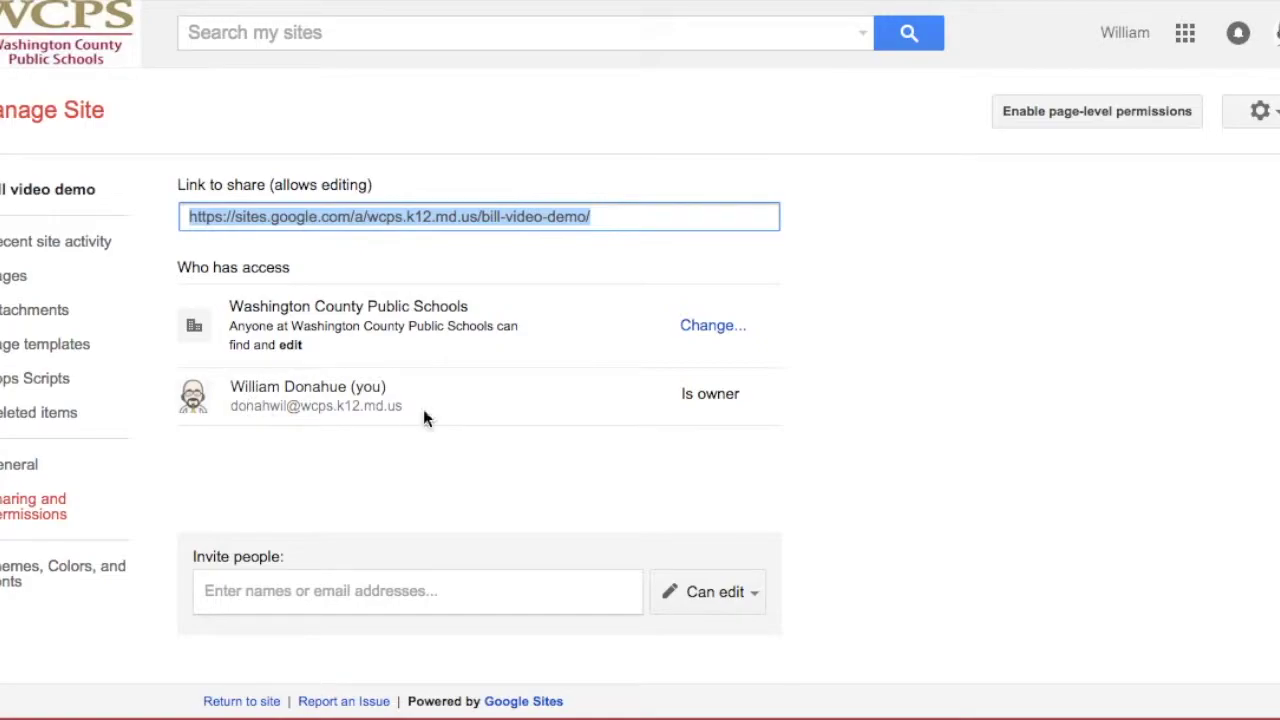
pyautogui.click(722, 330)
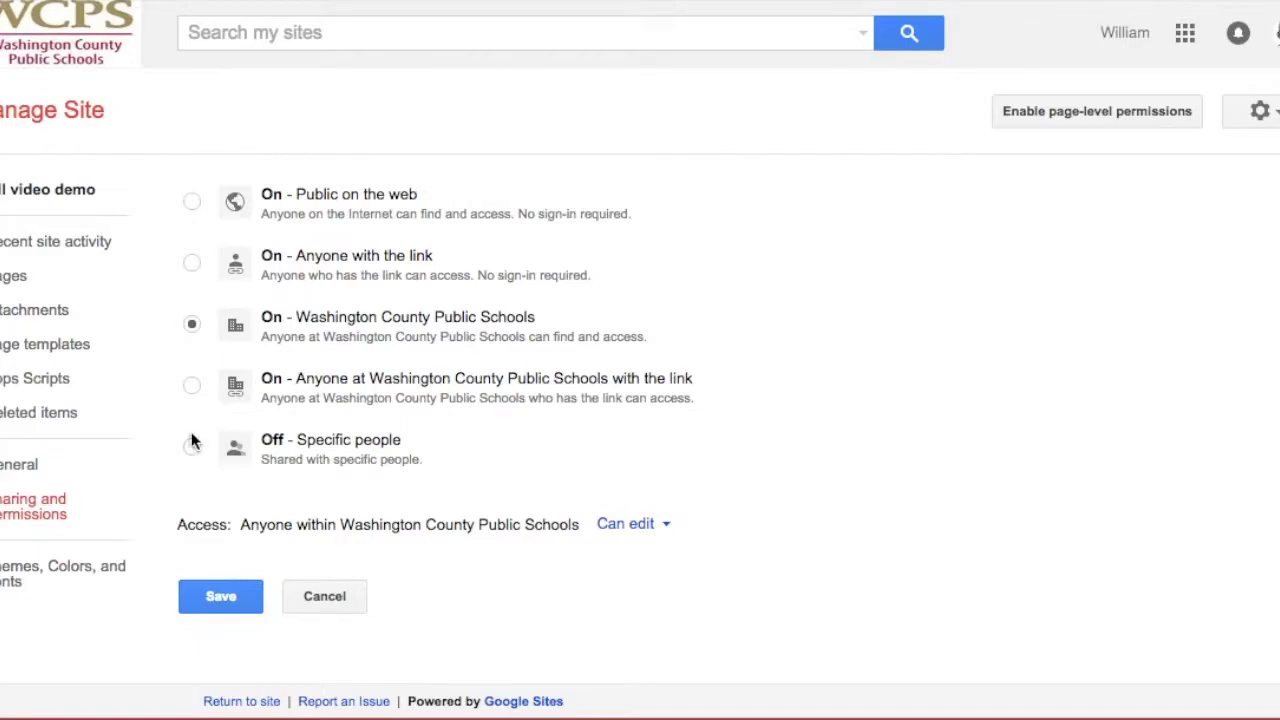
pyautogui.click(668, 538)
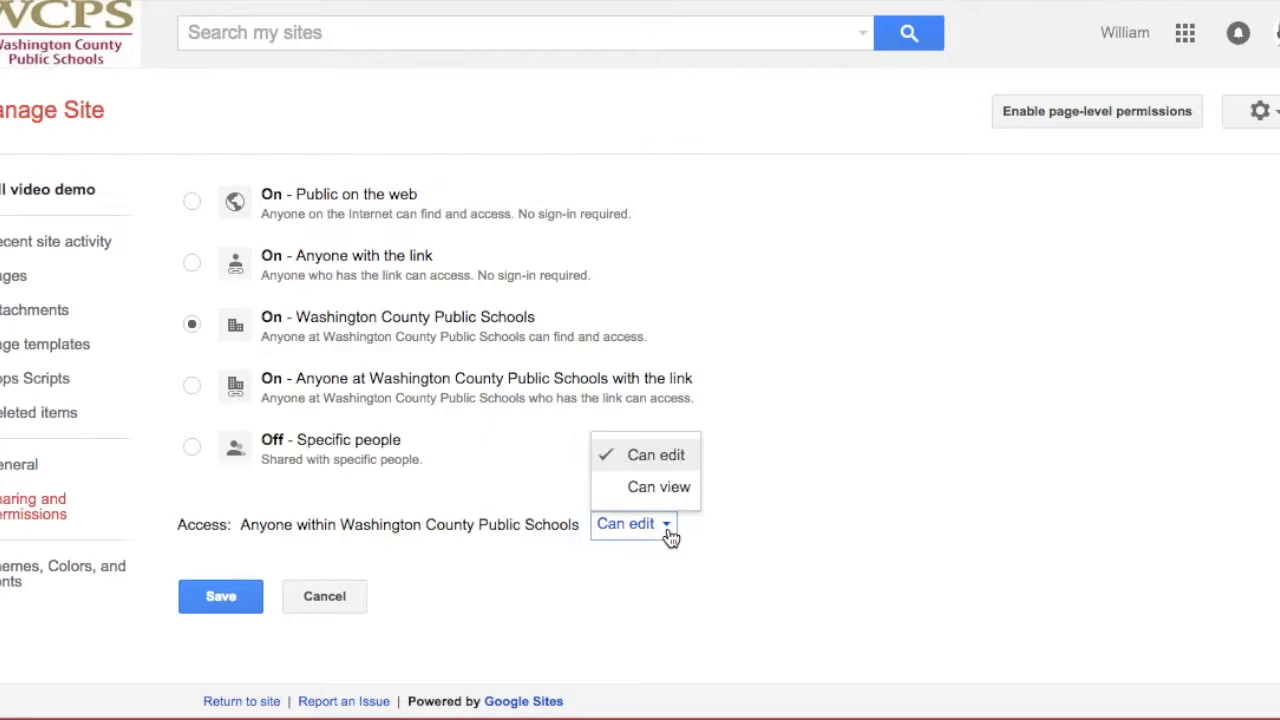
pyautogui.click(663, 487)
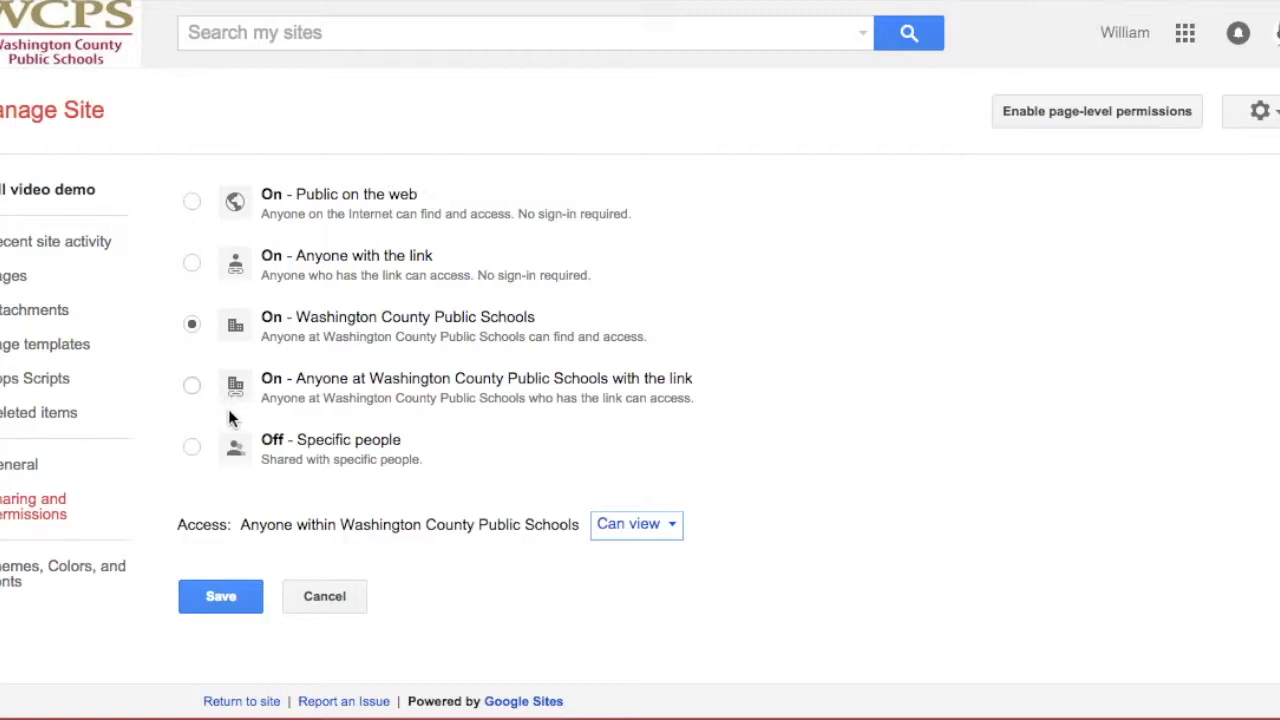
pyautogui.click(217, 596)
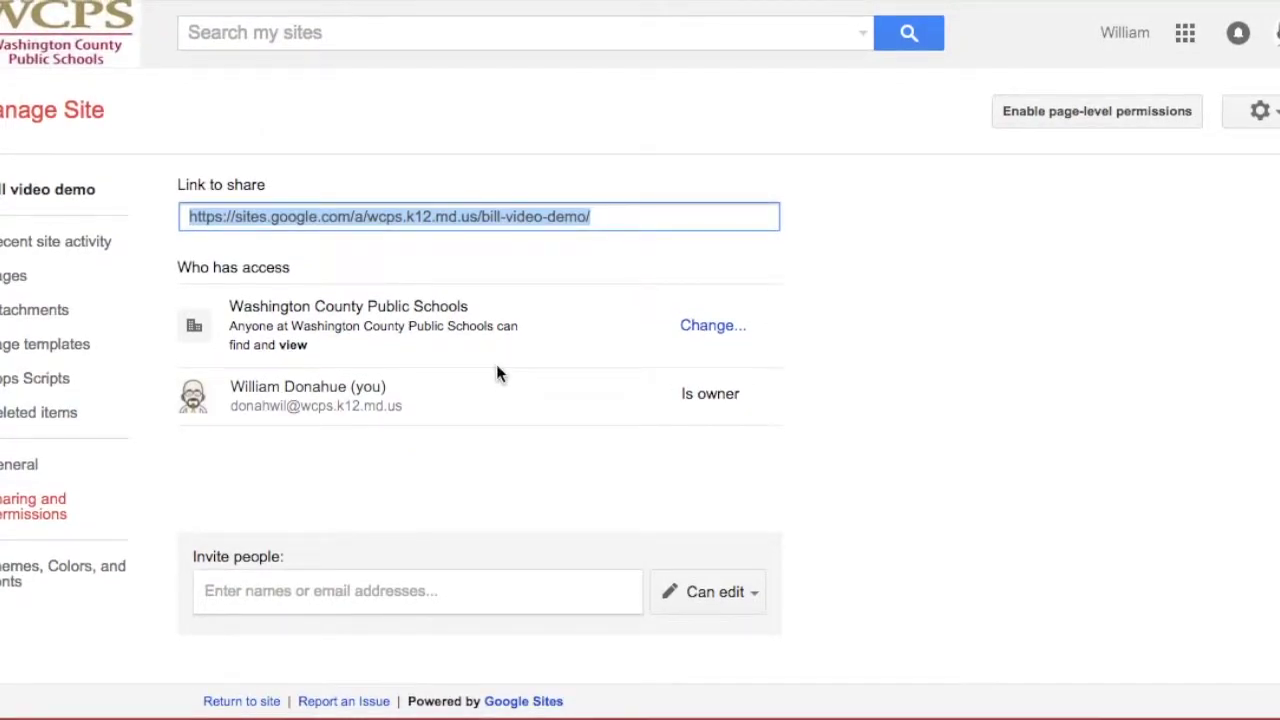
# Step: Start an invitation for people to access the site
pyautogui.click(411, 592)
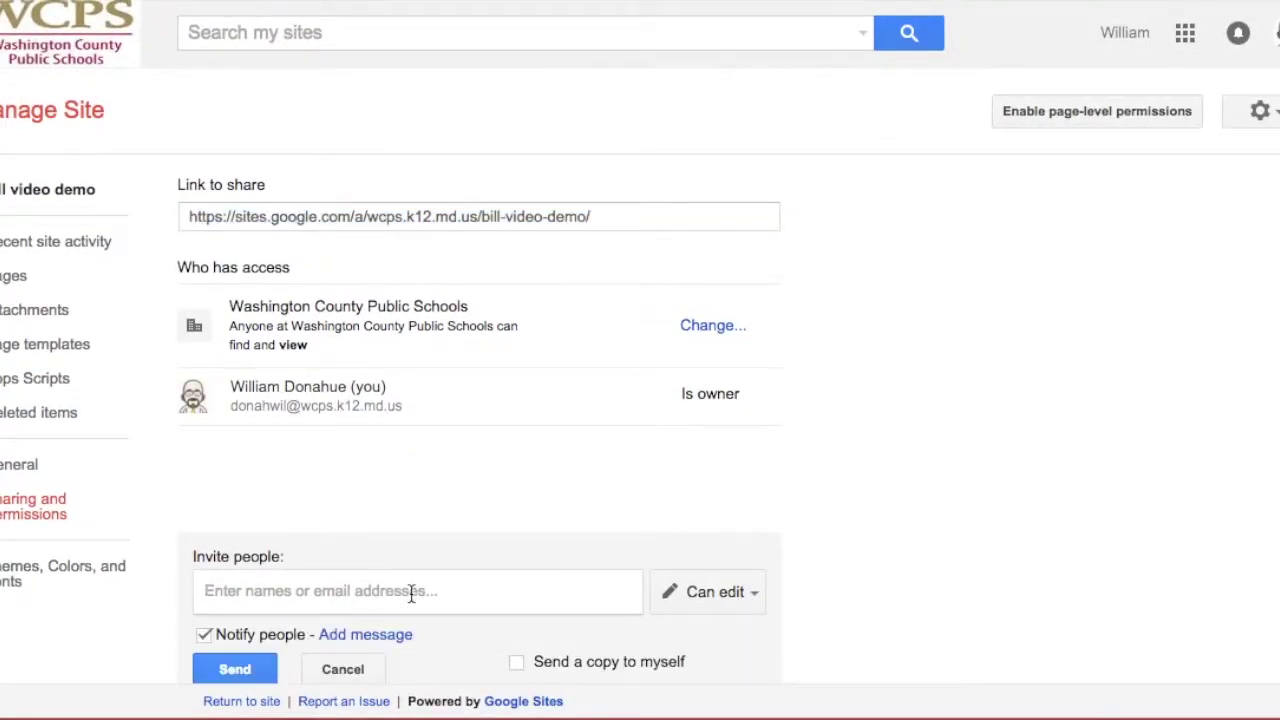